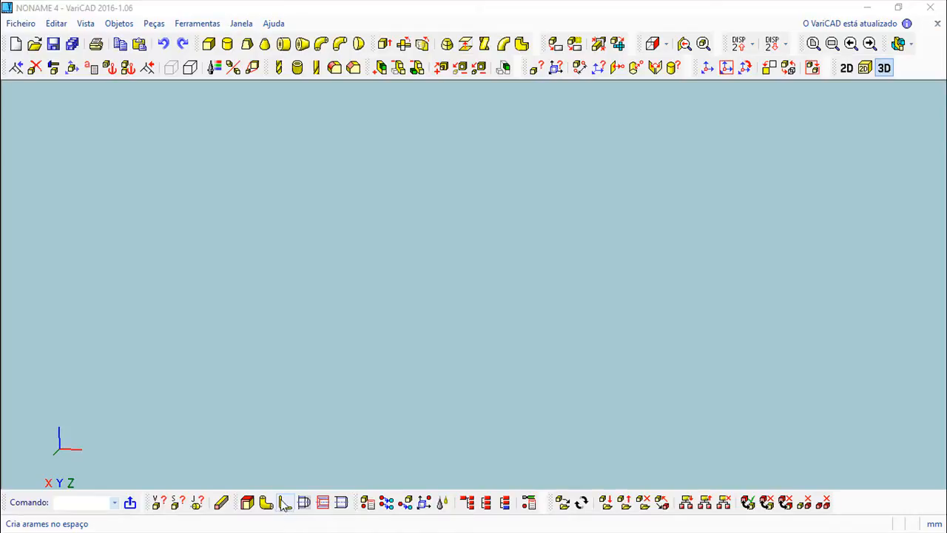
- View the diameter and elbow radius settings of the Pipes and Wires commands, cancelling both
left_click(266, 502)
left_click_drag(272, 346, 314, 192)
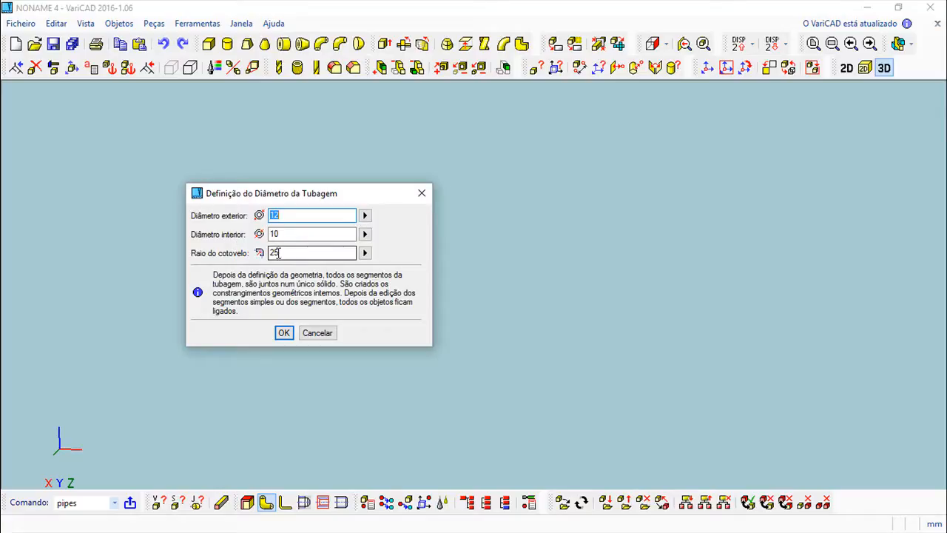
left_click(315, 337)
left_click(286, 503)
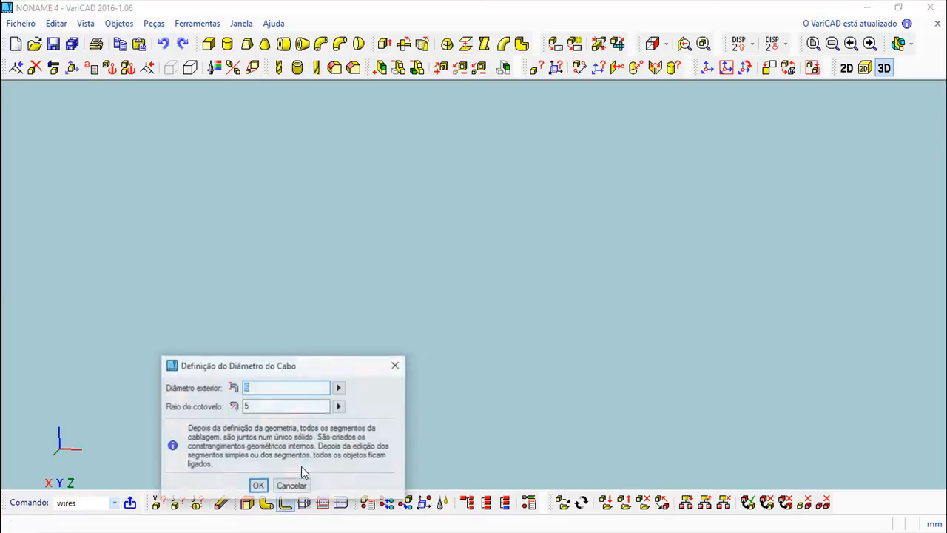
left_click_drag(294, 368, 351, 259)
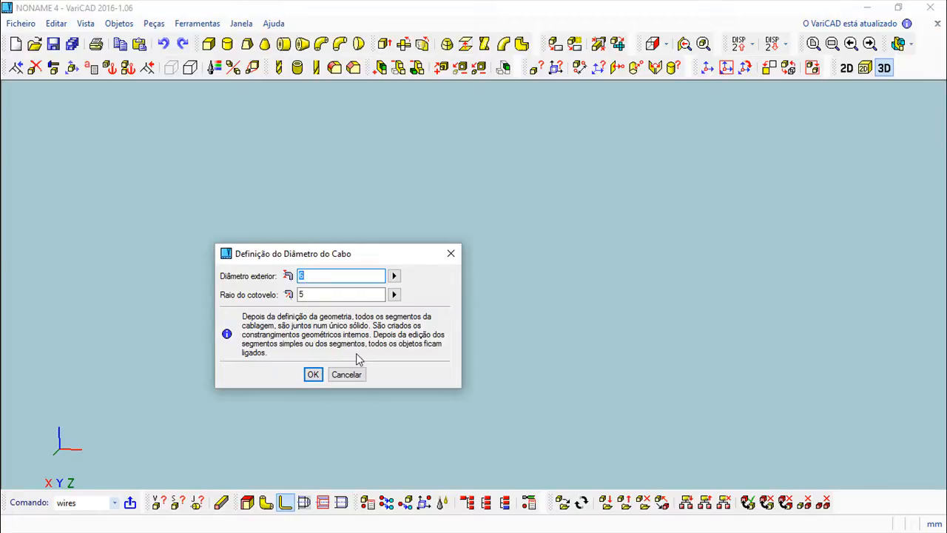
left_click(347, 375)
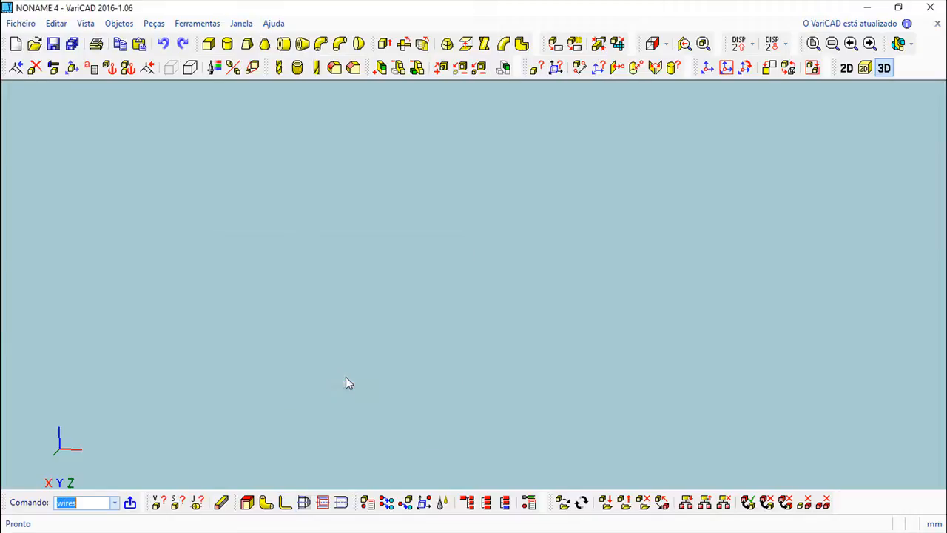
- Begin a pipe with 12 mm outer diameter, 10 mm inner diameter and 25 mm elbow radius, placing its first straight segment along X
left_click(266, 503)
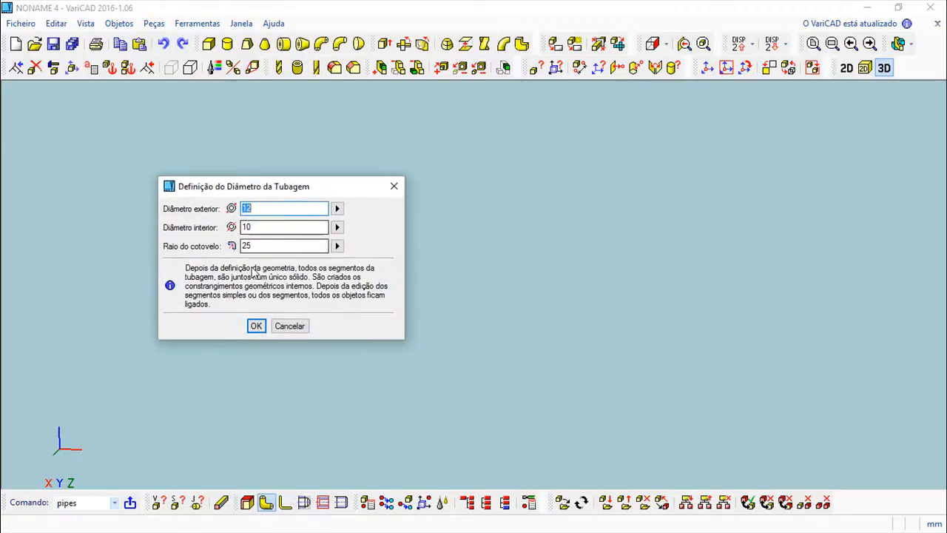
left_click(257, 330)
middle_click_drag(454, 263, 585, 321)
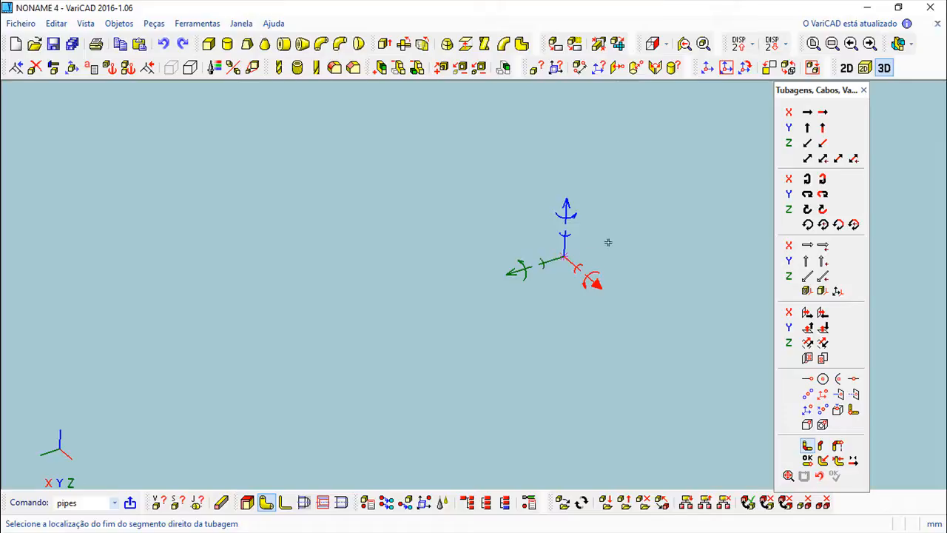
middle_click_drag(615, 339, 691, 323)
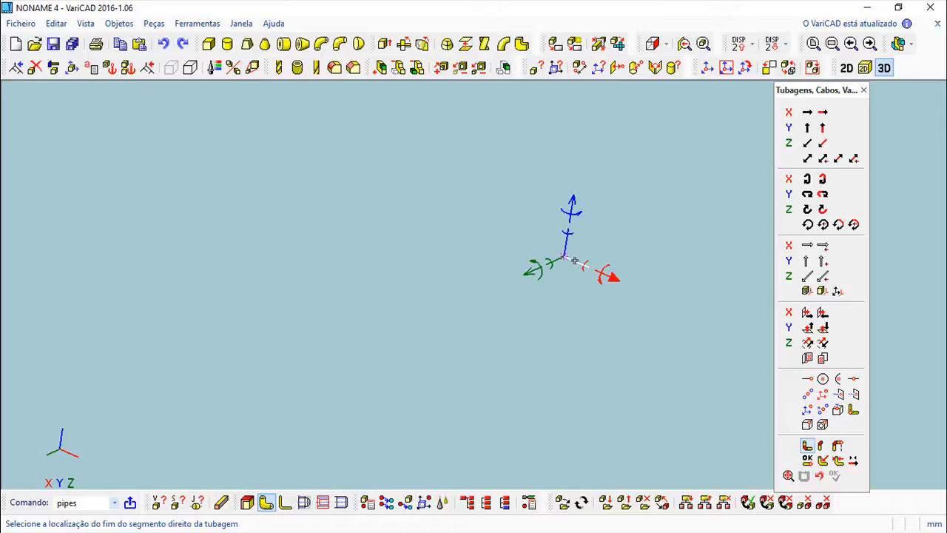
left_click(613, 278)
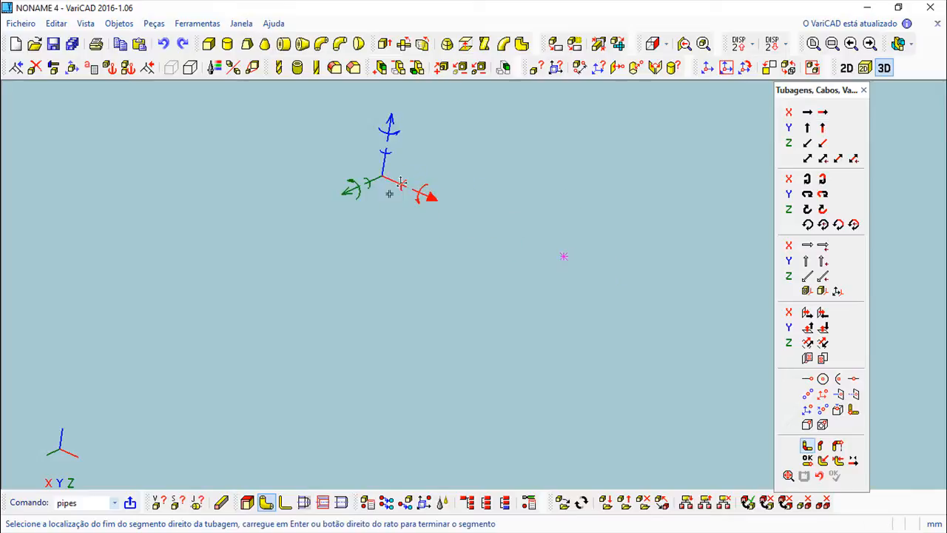
left_click(431, 206)
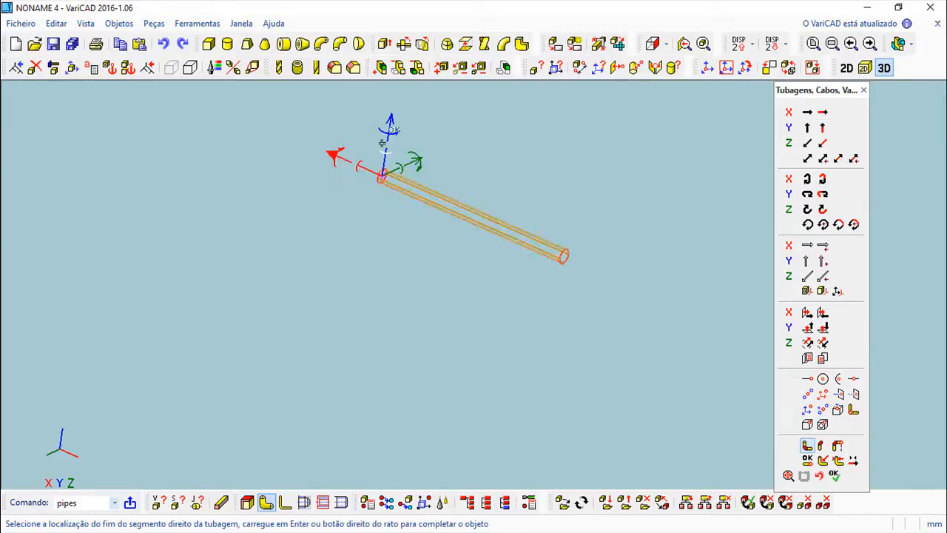
- Add four more straight pipe segments in perpendicular directions, joined by elbows, and insert the pipe as a solid
left_click(280, 269)
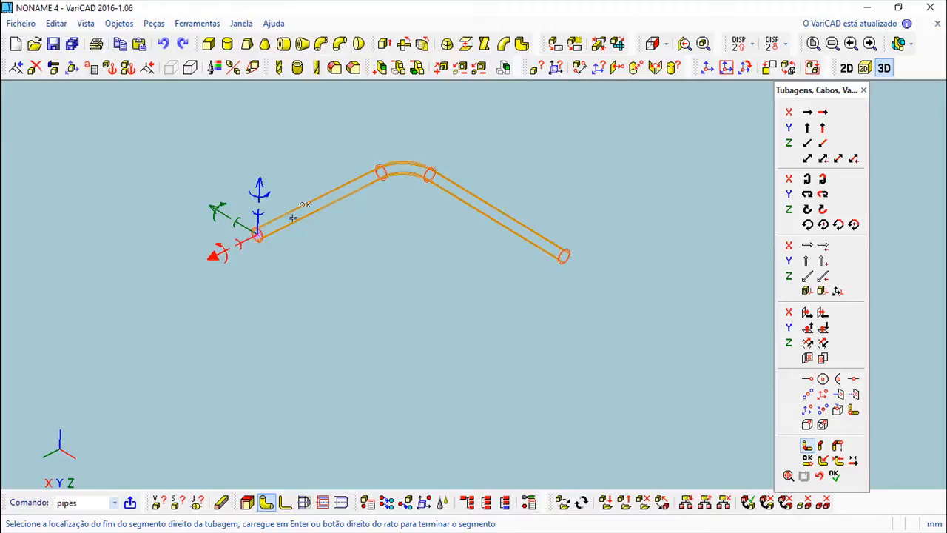
left_click_drag(258, 220, 252, 416)
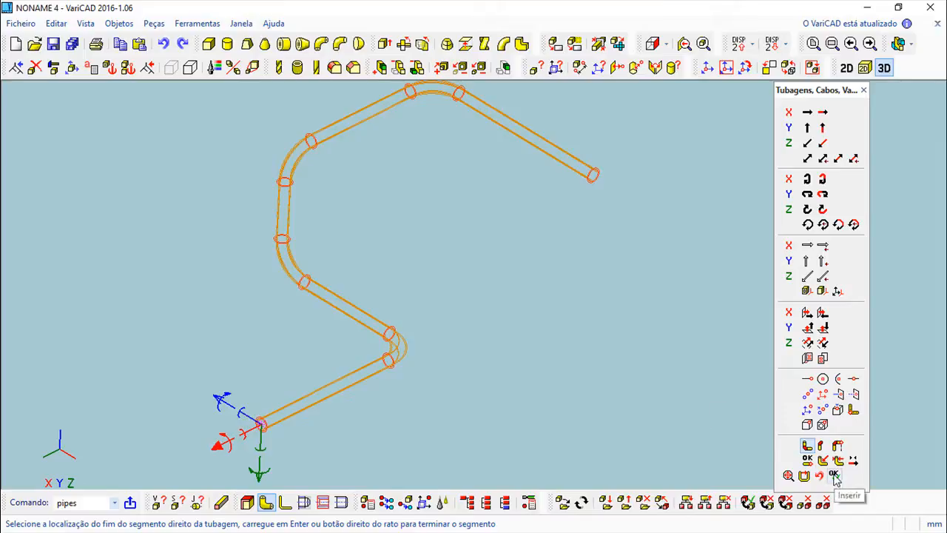
left_click(835, 476)
scroll(423, 314, "down", 3)
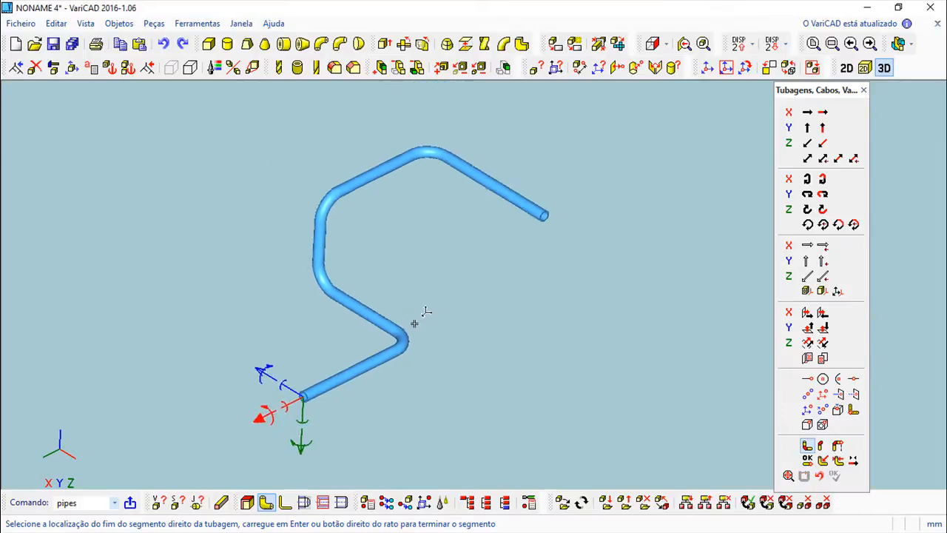
right_click(469, 230)
middle_click_drag(469, 249, 506, 289)
scroll(505, 291, "up", 1)
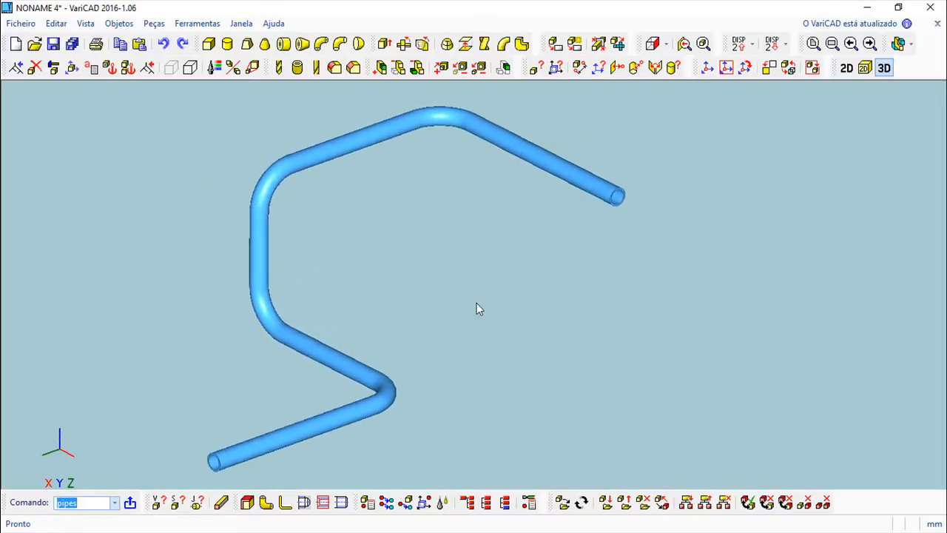
- Delete the whole bent pipe from the model
left_click(362, 378)
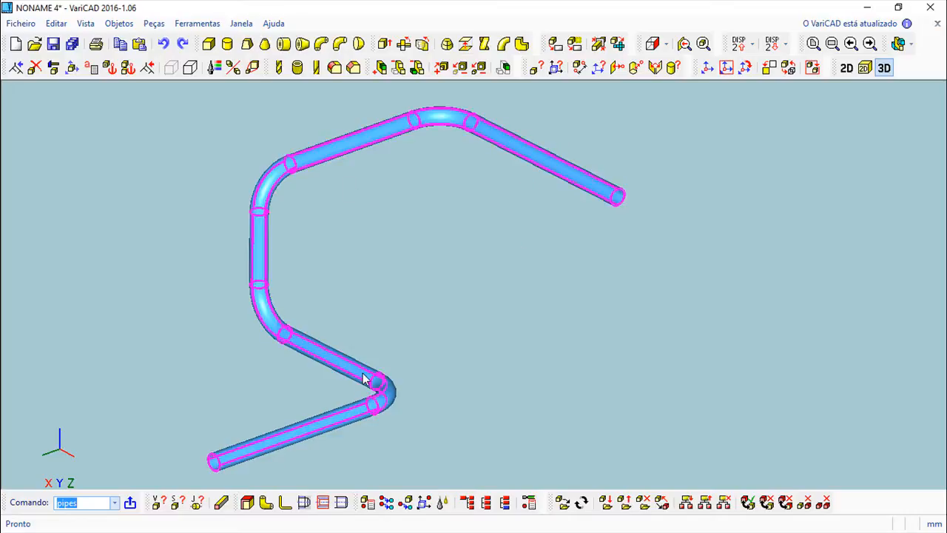
left_click(311, 461)
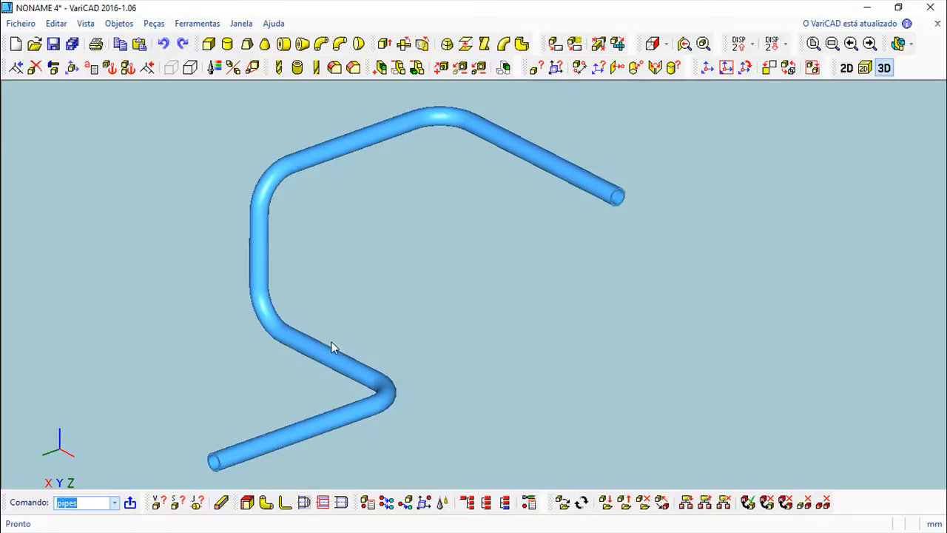
left_click(498, 135)
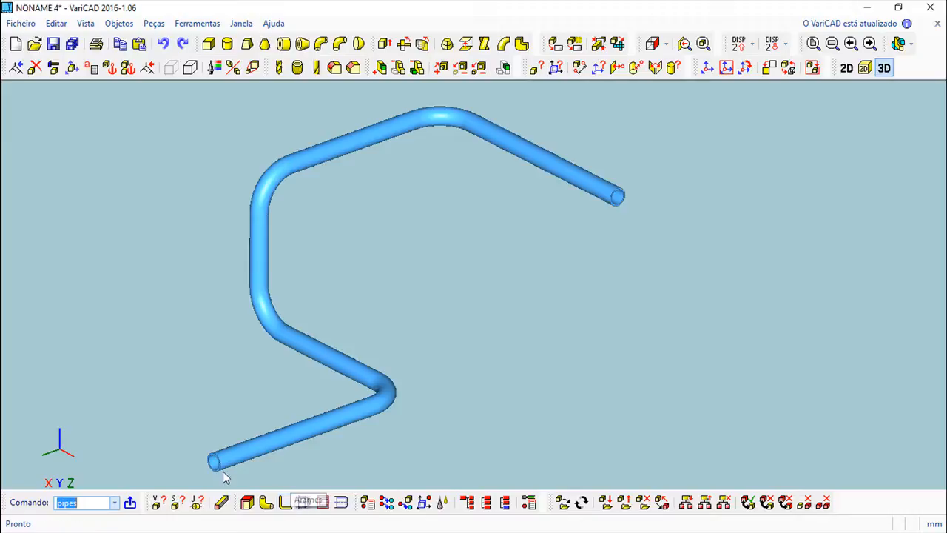
left_click_drag(307, 409, 179, 129)
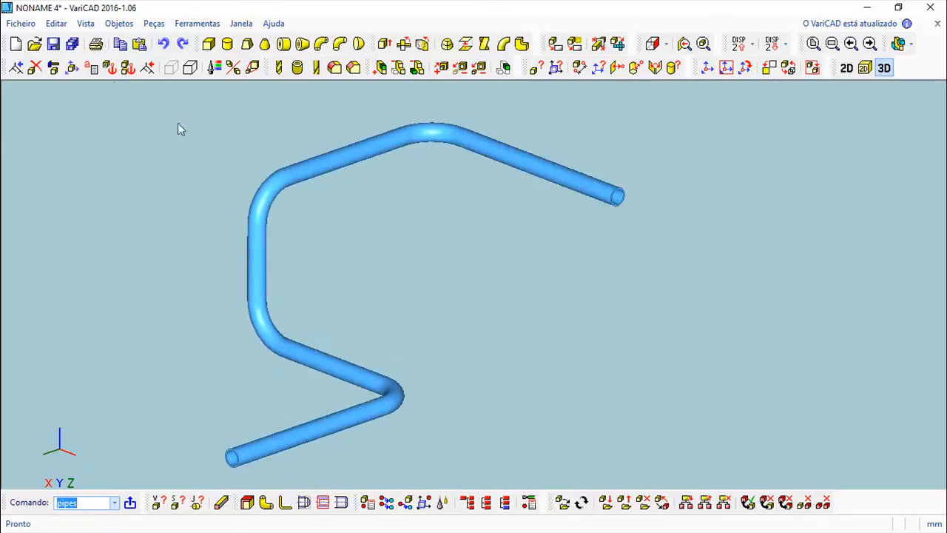
left_click(34, 67)
left_click(292, 173)
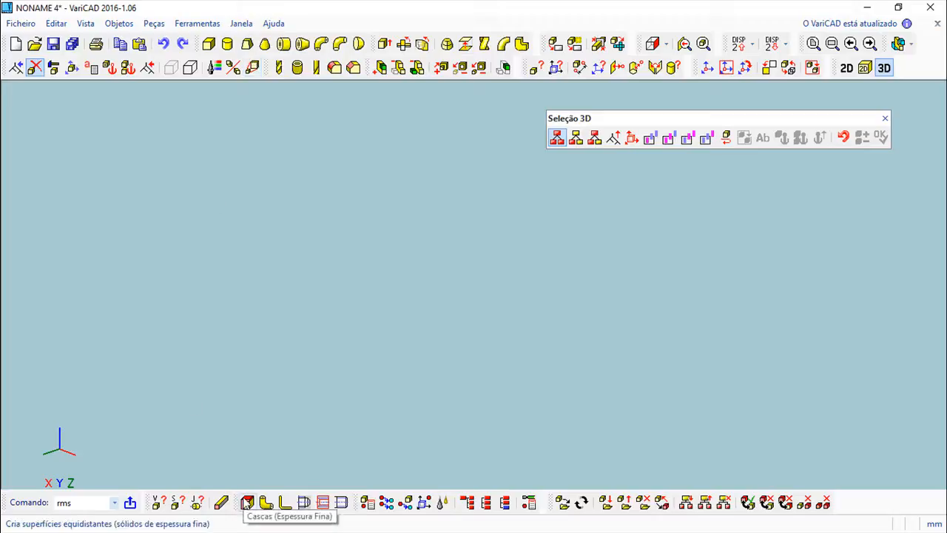
- Insert a solid box with the preset dimensions at the proposed location and set the view rotation centre at its nearest corner
left_click(209, 44)
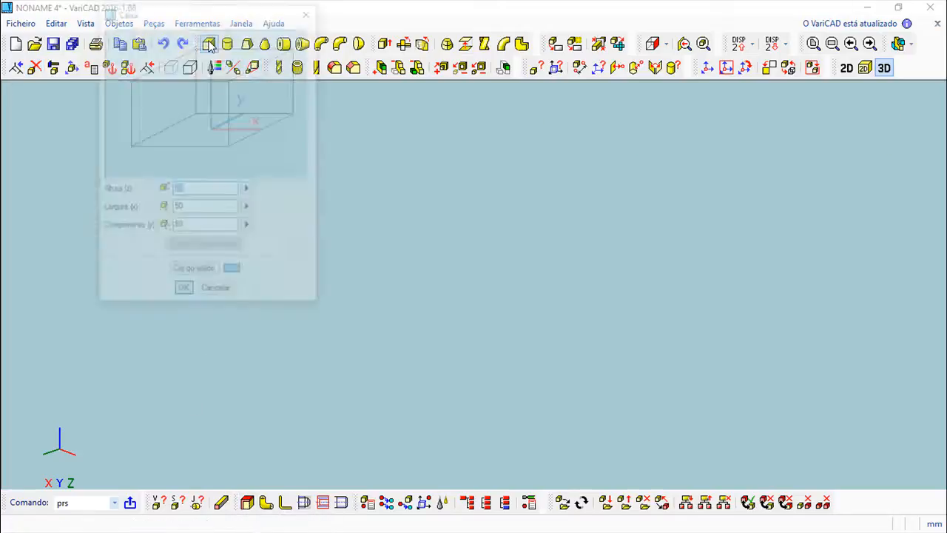
left_click(181, 293)
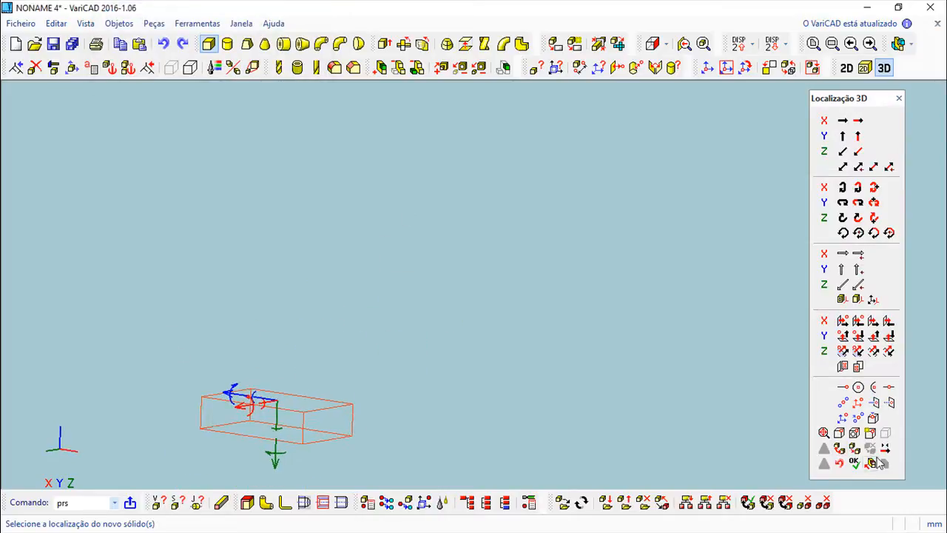
left_click(855, 463)
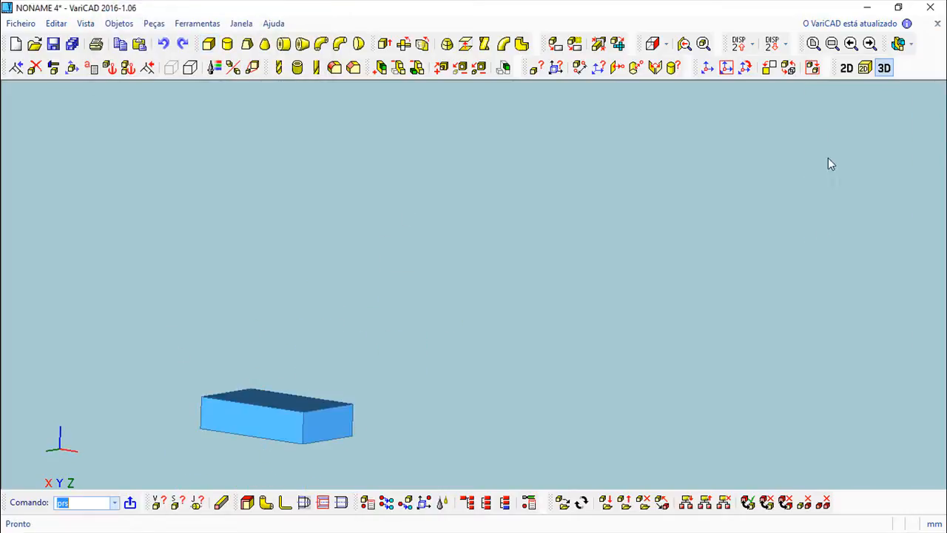
left_click(812, 45)
left_click(745, 67)
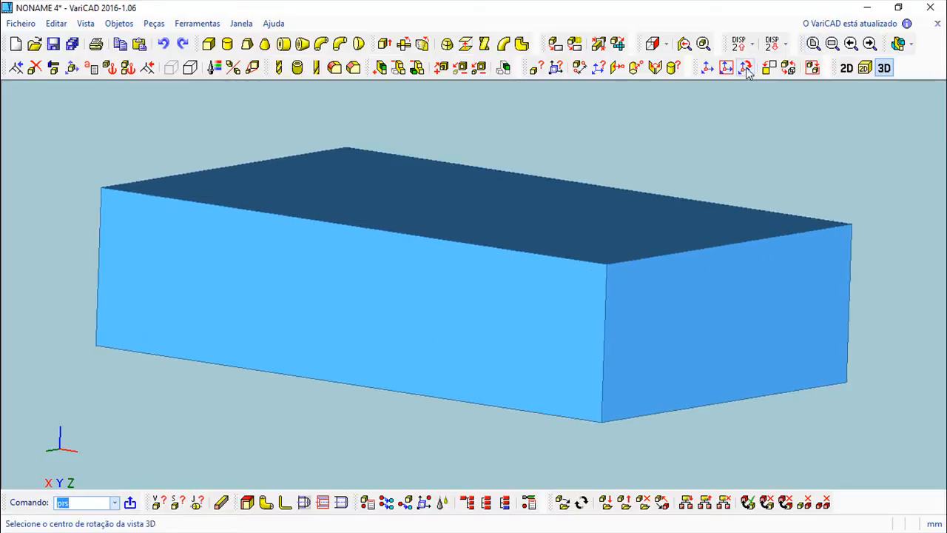
left_click(608, 265)
middle_click_drag(516, 327, 363, 165)
- Round all edges of one large box face and the four edges perpendicular to it with a radius of 10 mm
left_click(334, 67)
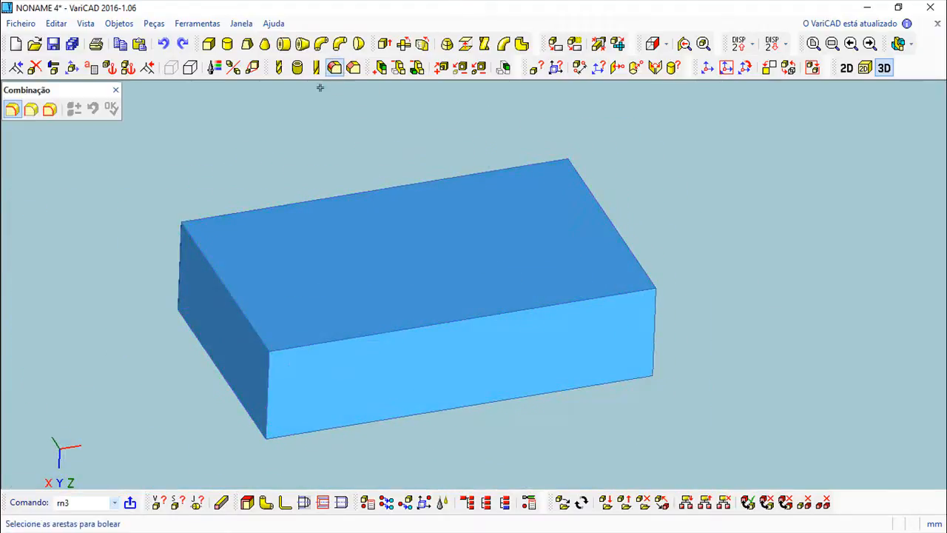
left_click(50, 109)
left_click(286, 346)
left_click(284, 338)
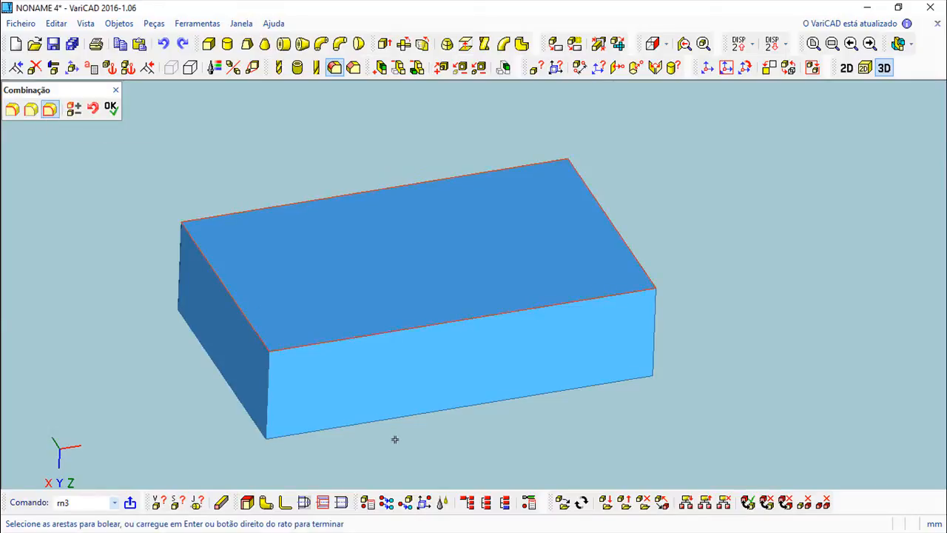
left_click(11, 109)
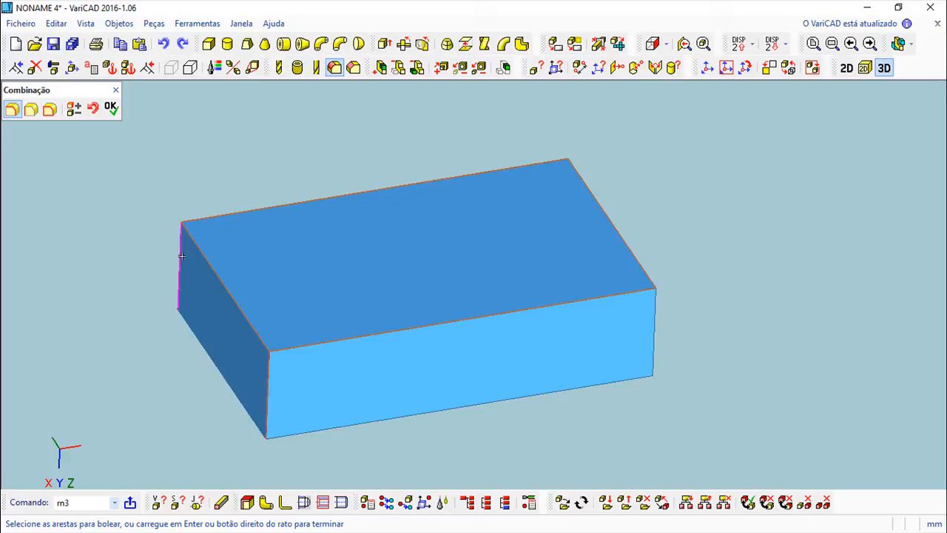
middle_click_drag(730, 240, 523, 305)
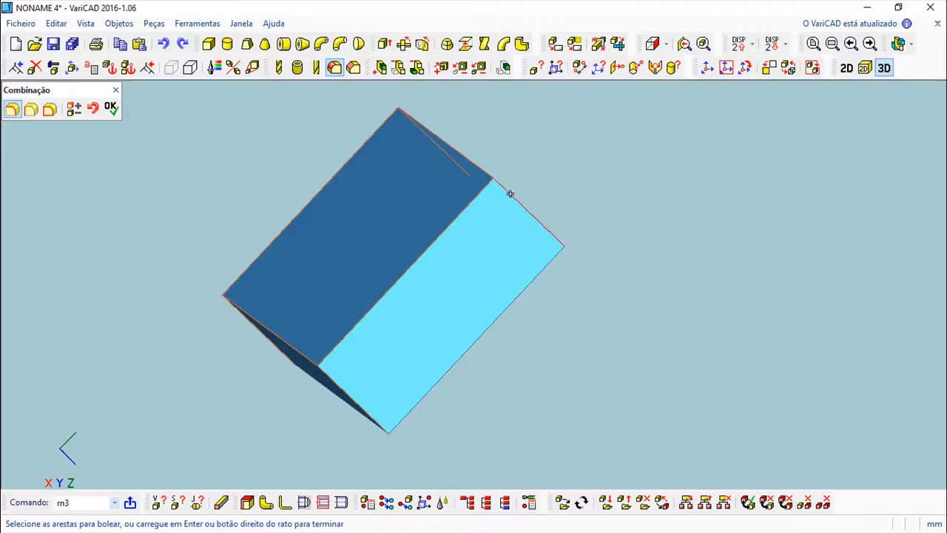
middle_click_drag(645, 288, 249, 164)
left_click(113, 109)
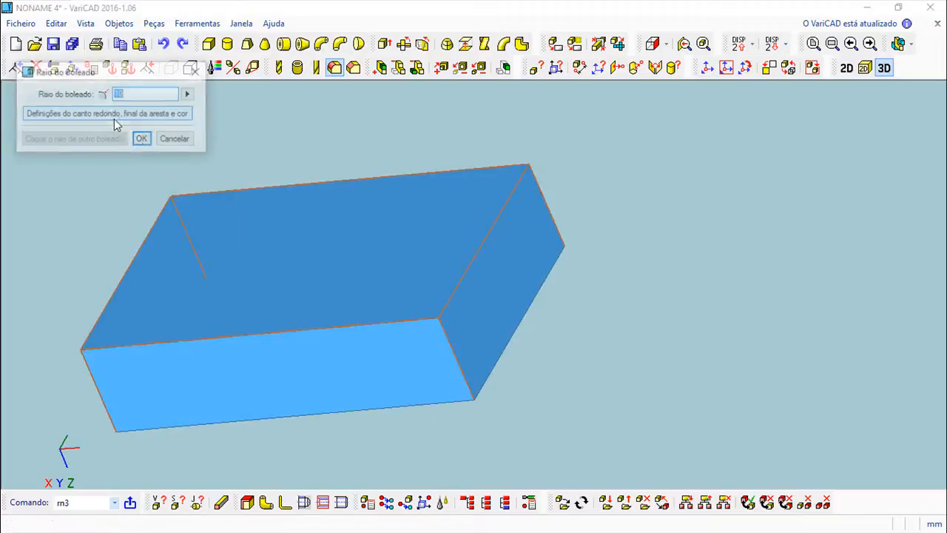
left_click(142, 140)
middle_click_drag(440, 350, 555, 293)
left_click(111, 108)
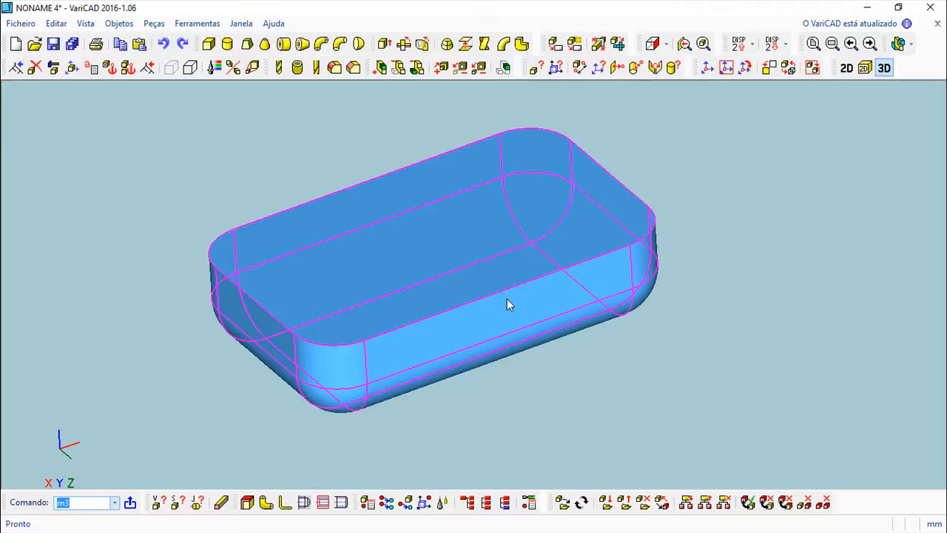
- Shell the rounded box 2 mm thick with its large sharp-edged face open, using the selected surfaces as exterior and removing the original part
middle_click_drag(499, 222, 531, 239)
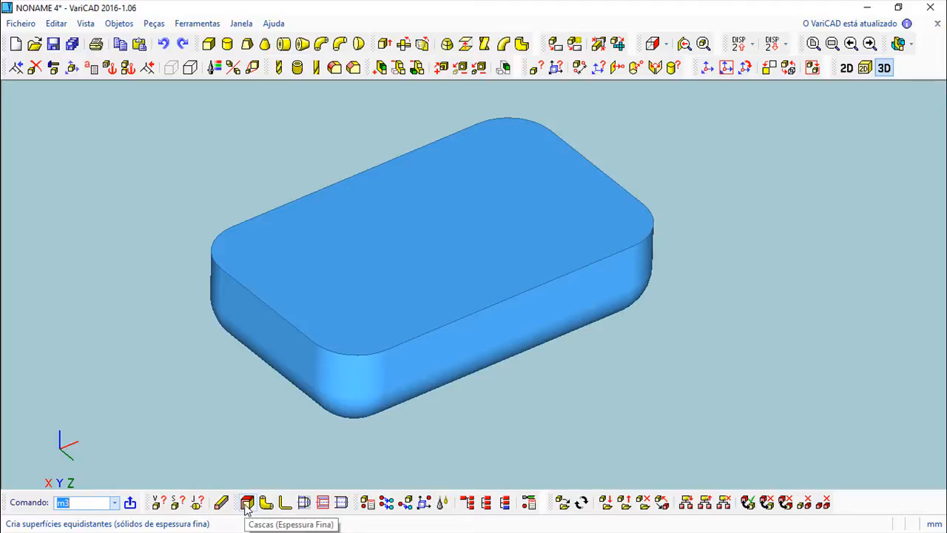
left_click(247, 504)
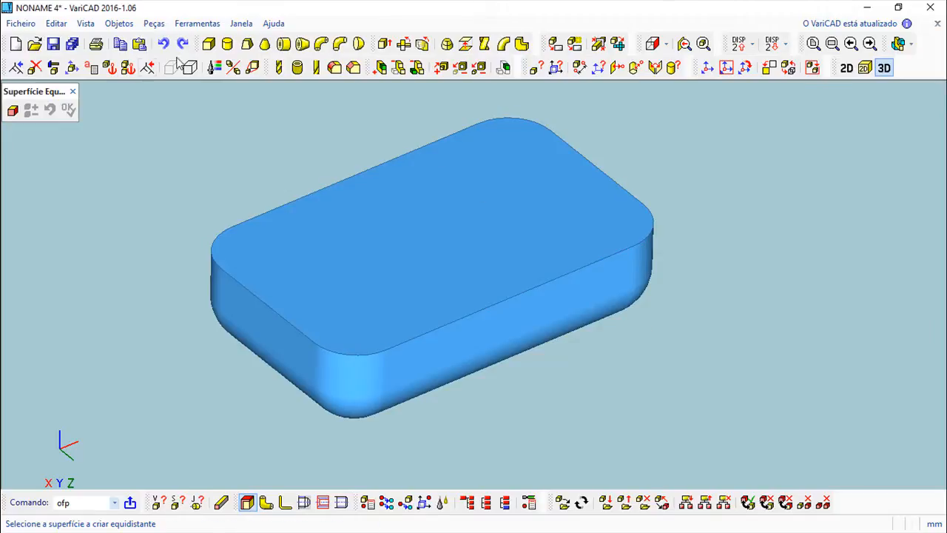
left_click(13, 115)
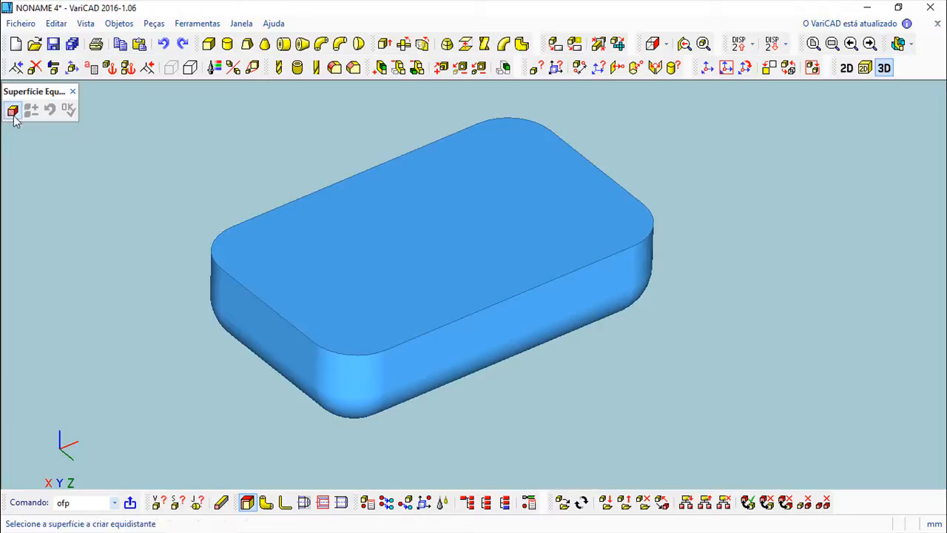
left_click(471, 238)
middle_click_drag(681, 370, 677, 427)
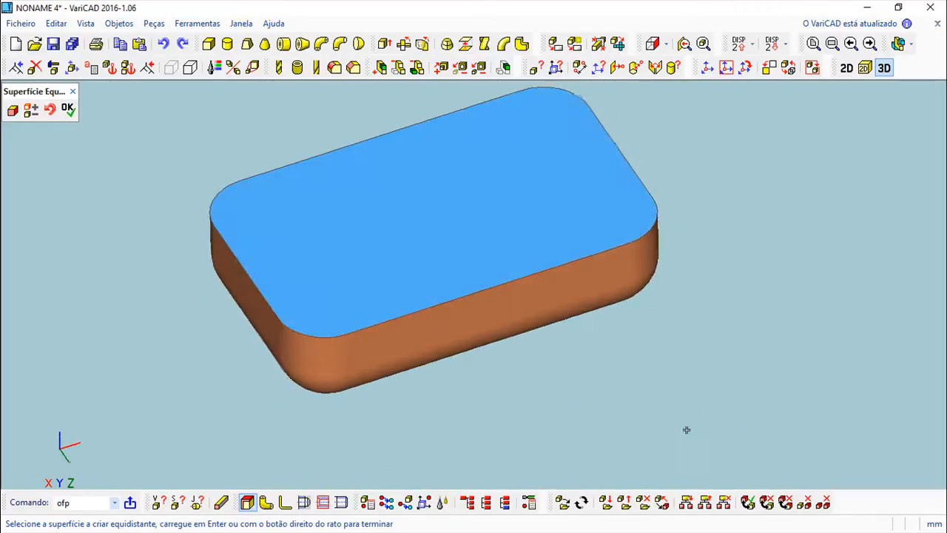
left_click(485, 183)
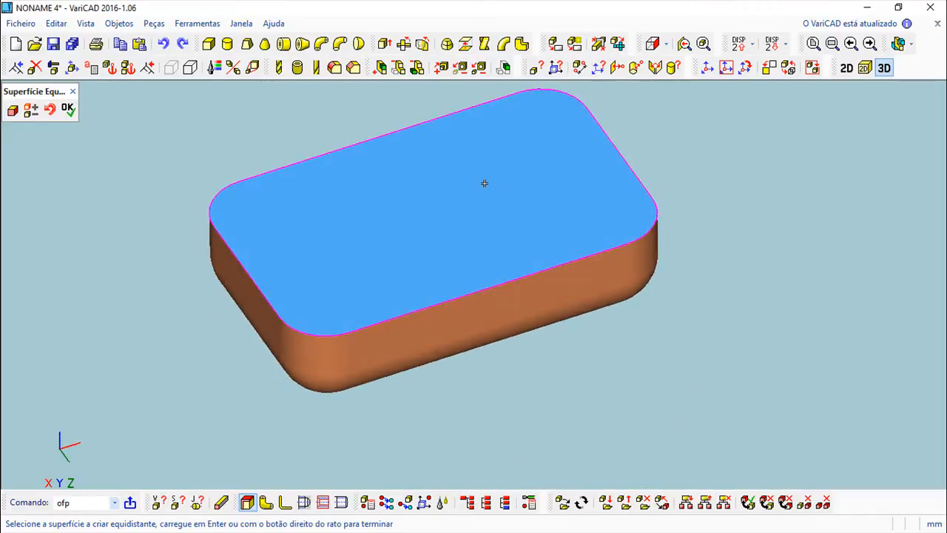
left_click(68, 111)
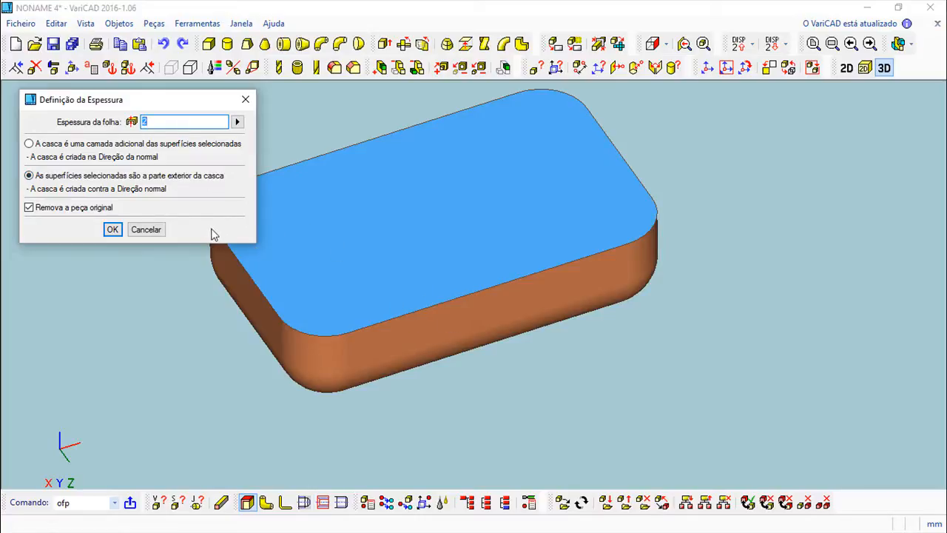
left_click(112, 230)
middle_click_drag(482, 258, 607, 293)
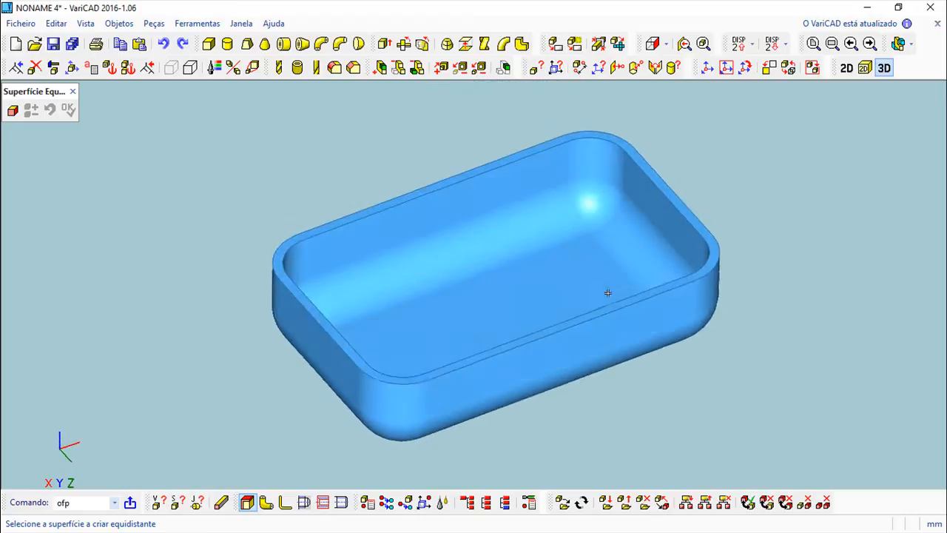
- Cut a 10 mm diameter, 100 mm deep hole through the tray's floor near its centre, with a 5 mm outer tool excess
left_click(72, 91)
middle_click_drag(526, 262, 577, 332)
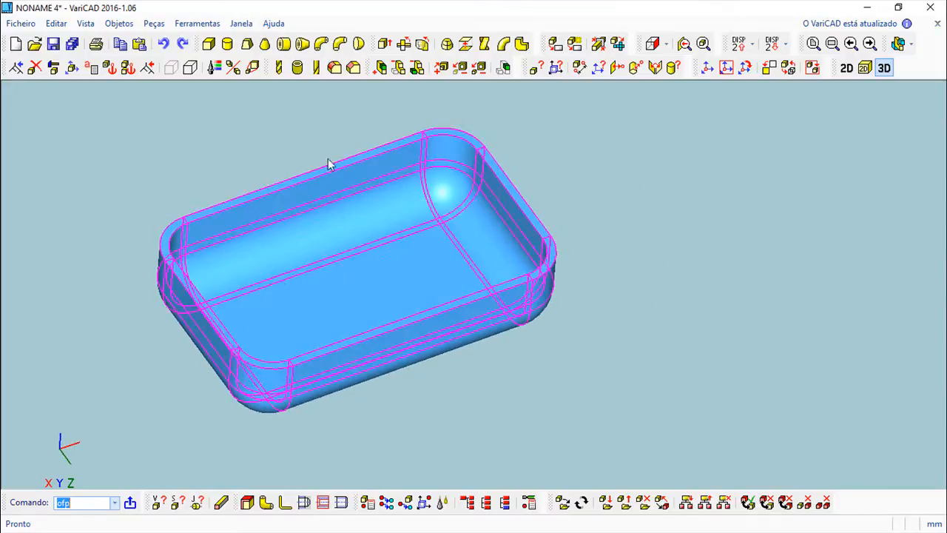
left_click(279, 68)
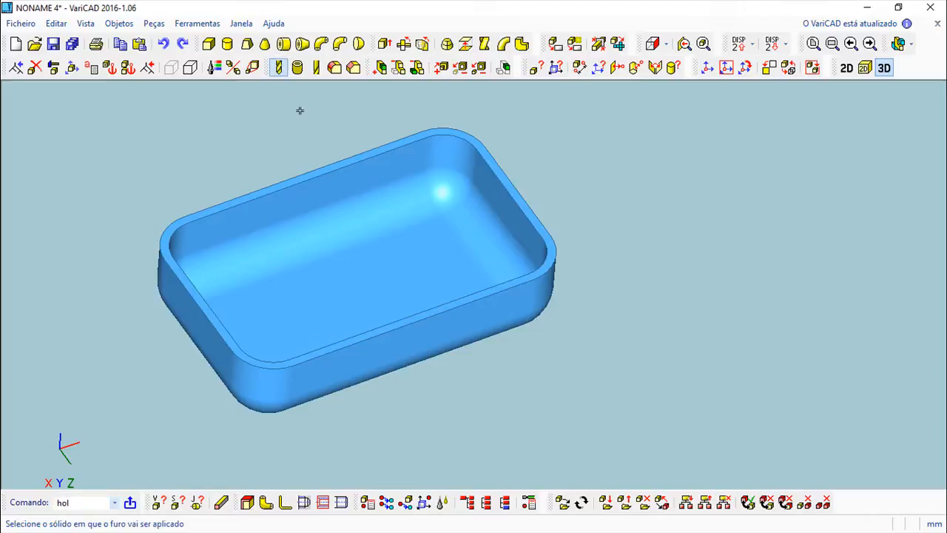
left_click(359, 274)
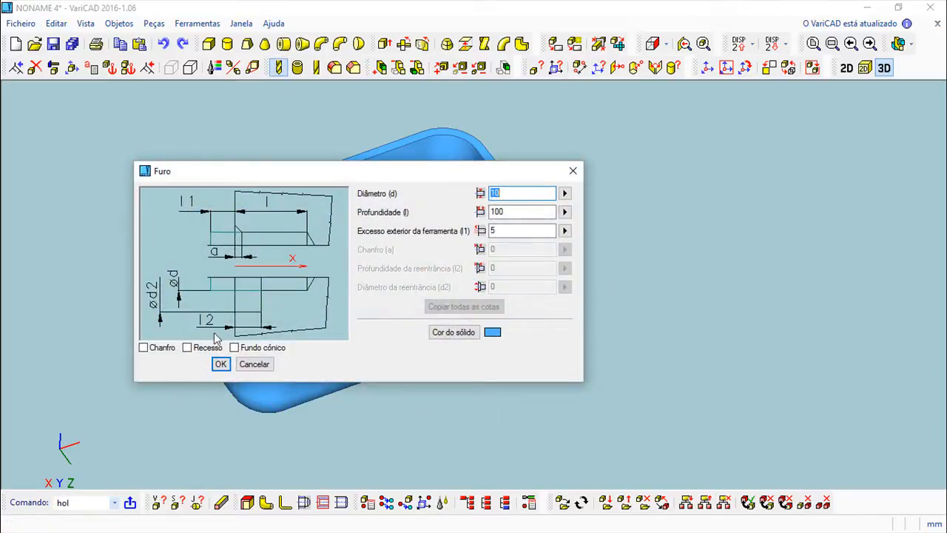
left_click(221, 363)
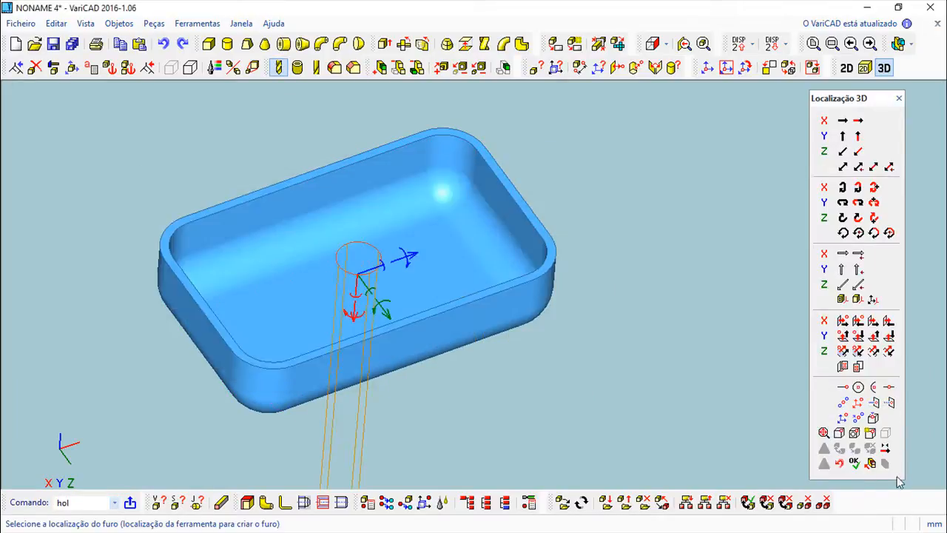
left_click(856, 463)
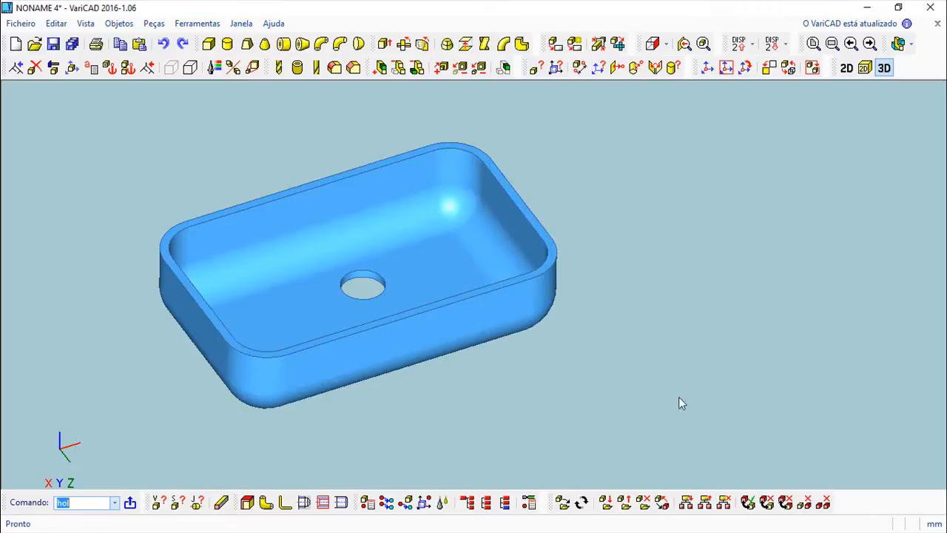
- Undo the hole and the shell, and cut a 10 mm diameter, 100 mm deep hole through the rounded box's large flat face near its centre
left_click(165, 44)
left_click(165, 44)
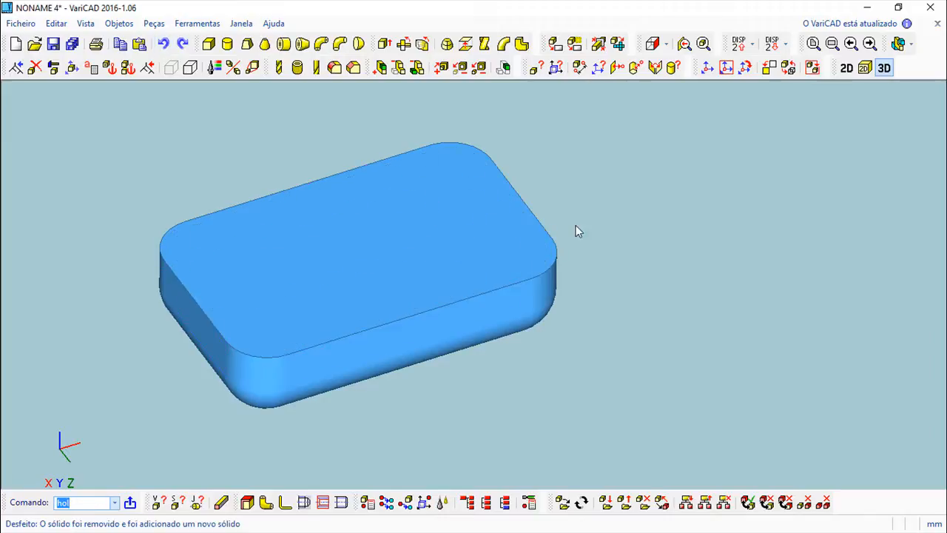
left_click(278, 67)
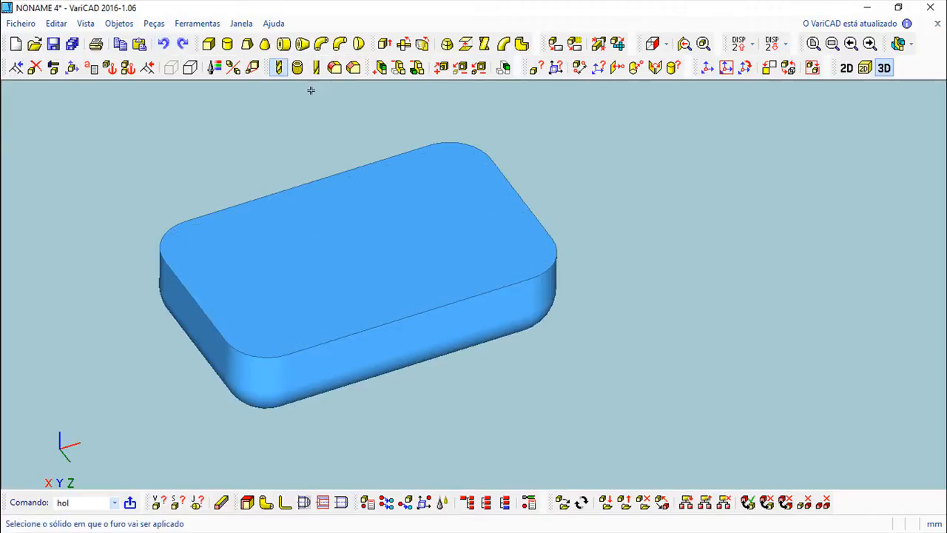
left_click(388, 245)
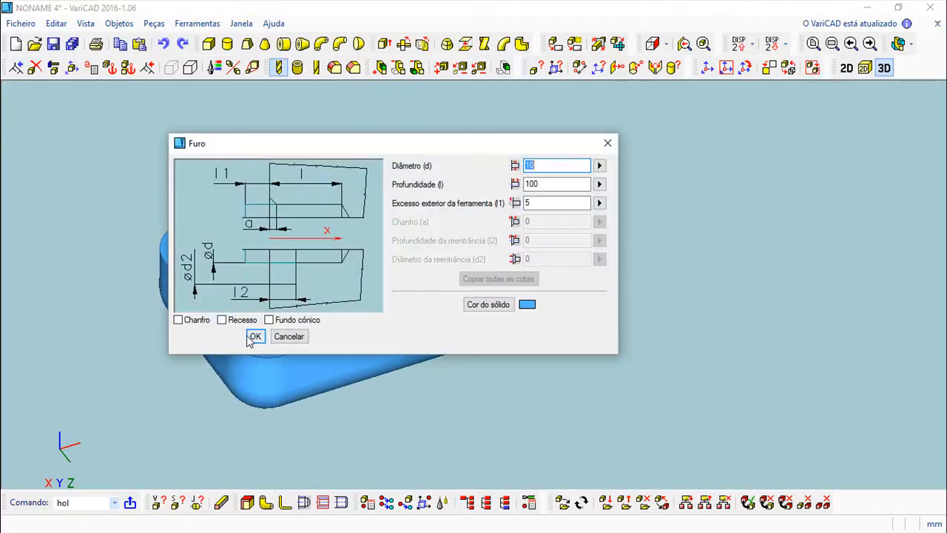
left_click(254, 334)
left_click(855, 461)
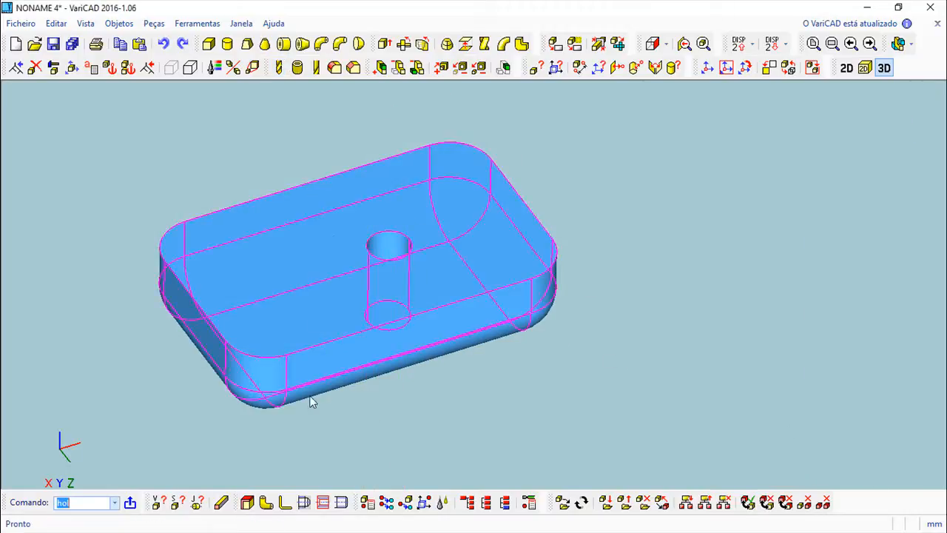
- Shell the drilled rounded box with its large sharp-edged face open, keeping a tubular wall around the hole
left_click(248, 502)
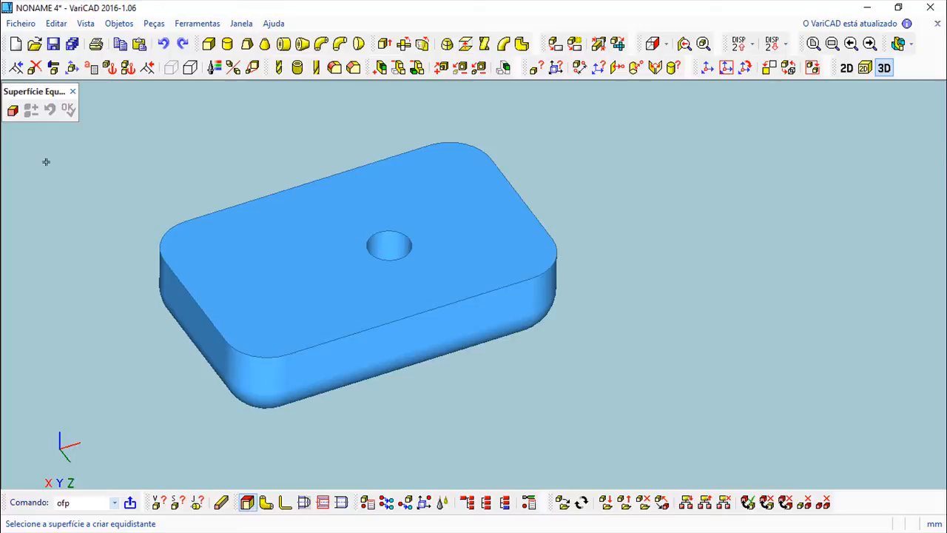
left_click(13, 110)
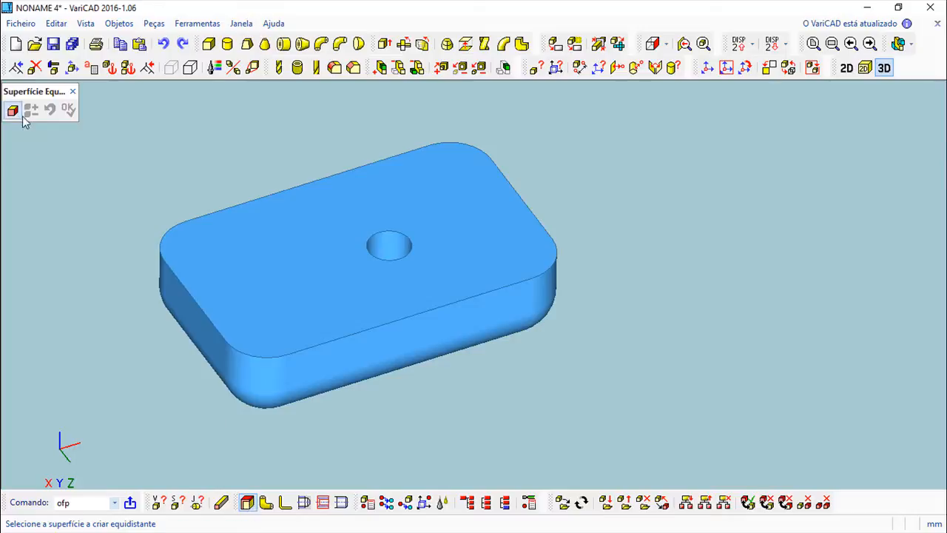
left_click(250, 266)
left_click(68, 110)
type("1")
left_click(99, 175)
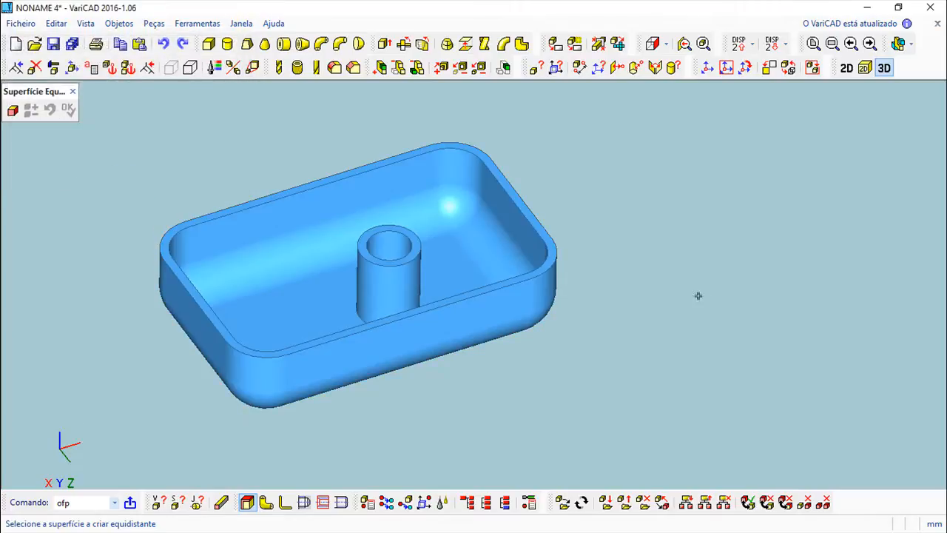
middle_click_drag(748, 436, 724, 349)
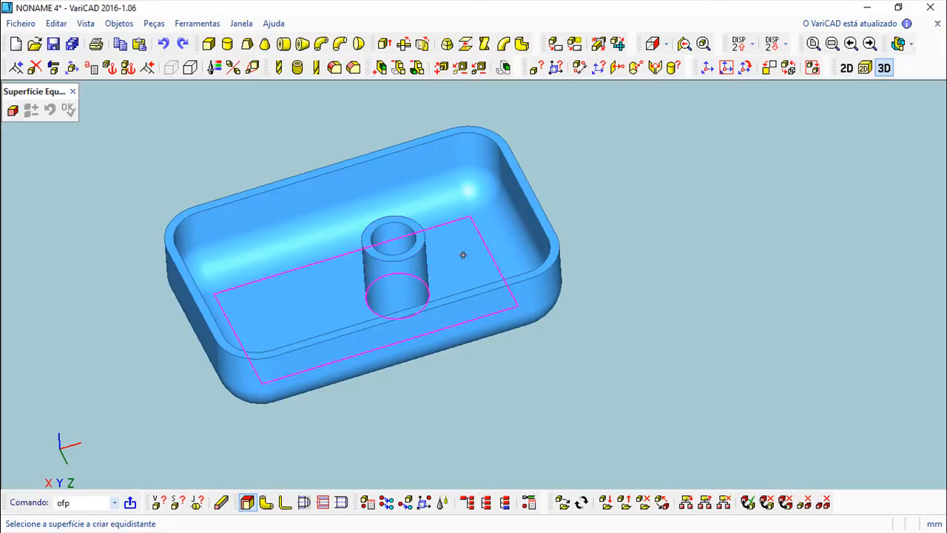
left_click(73, 91)
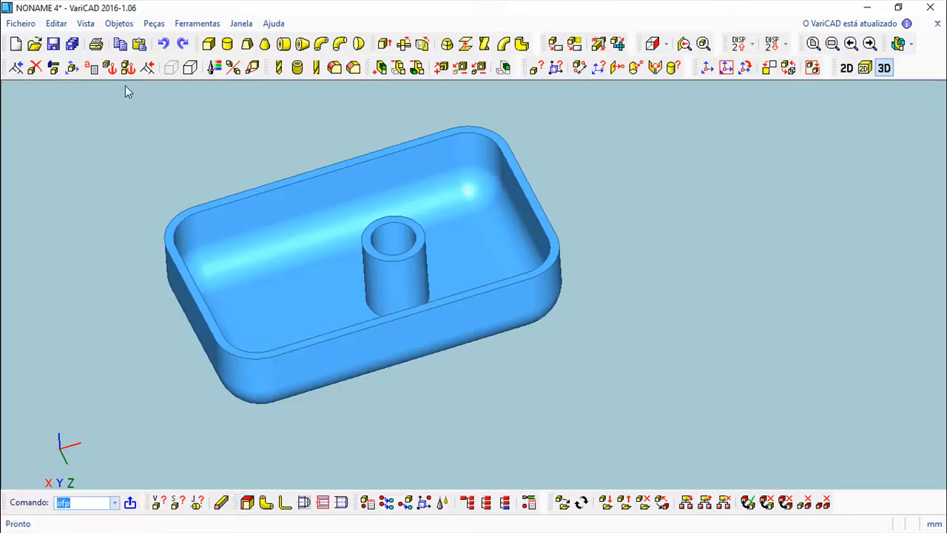
- Delete the whole tray with the central tube from the model
left_click(35, 67)
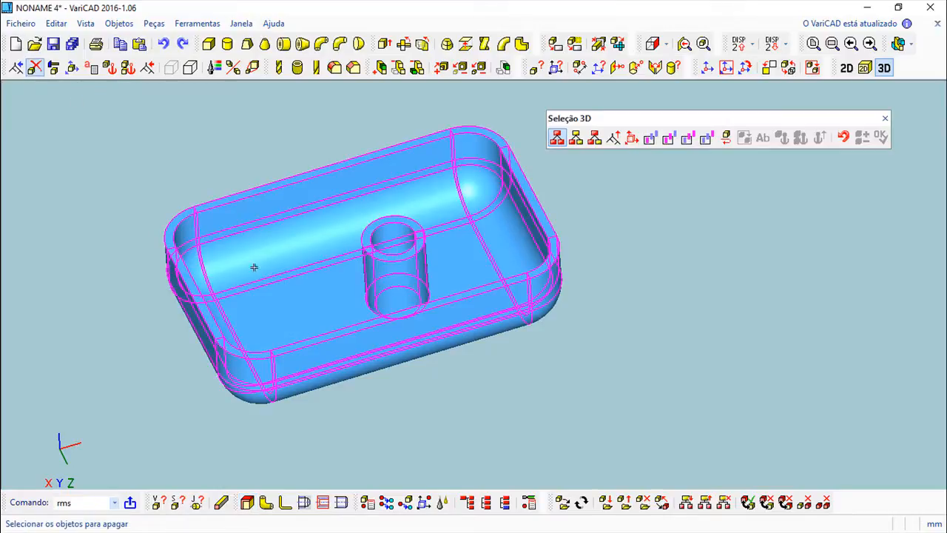
left_click(271, 274)
right_click(575, 321)
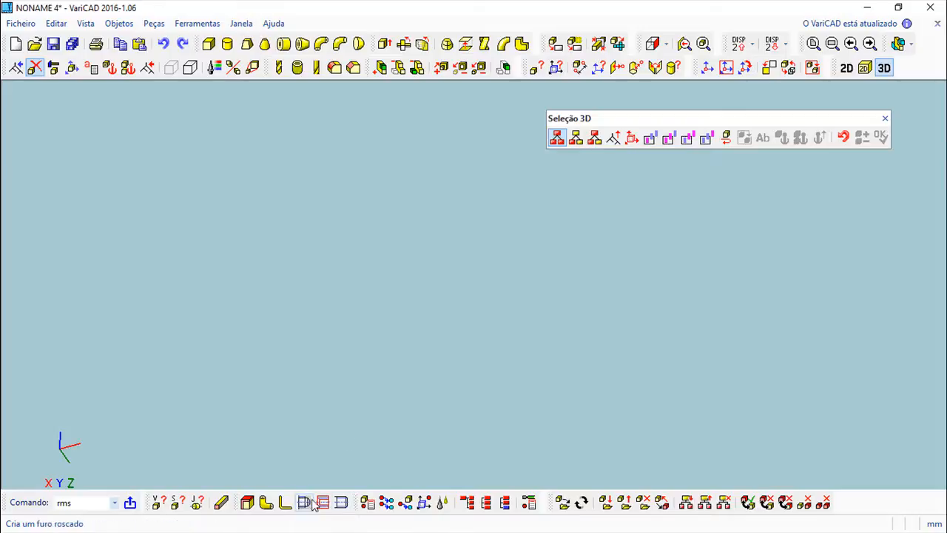
- Insert a solid box with height 20, width 50 and length 80 mm into the empty model
left_click(209, 43)
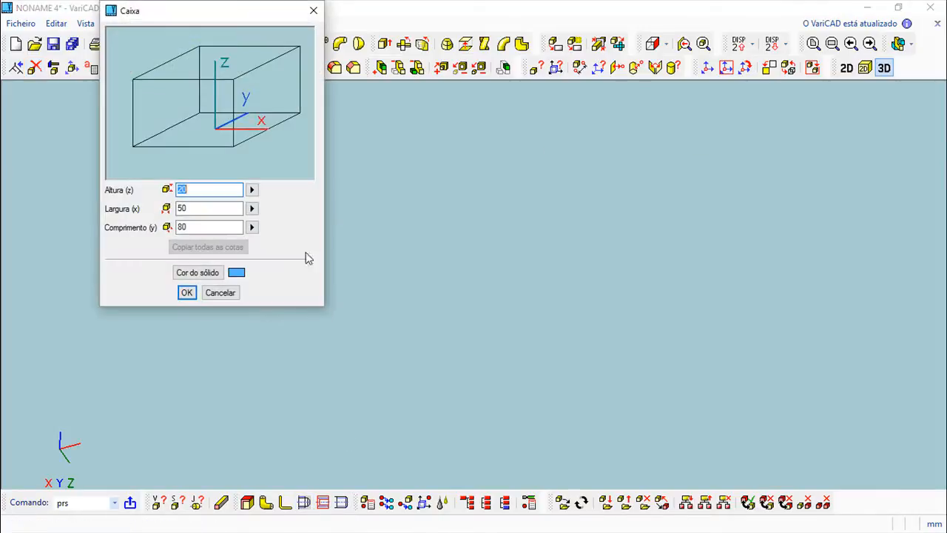
left_click(187, 292)
left_click(442, 333)
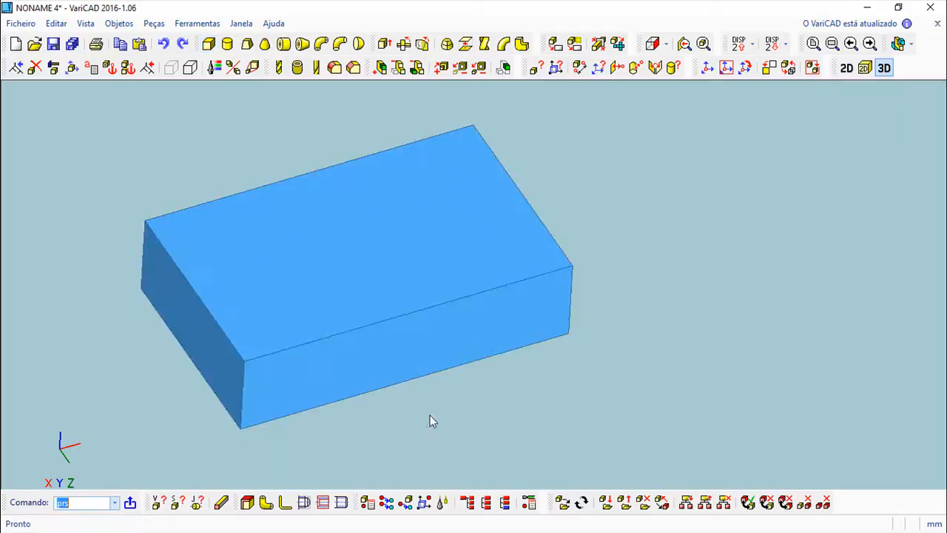
- Cut an M10x1 threaded hole, 40 mm deep with 30 mm thread depth and 3 mm tool excess, near the centre of the box's large face
left_click(305, 502)
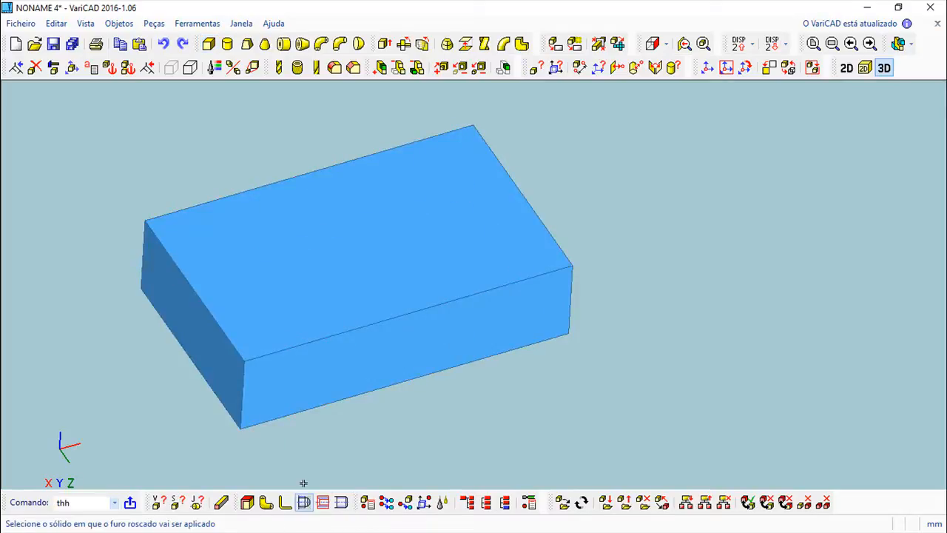
left_click(369, 244)
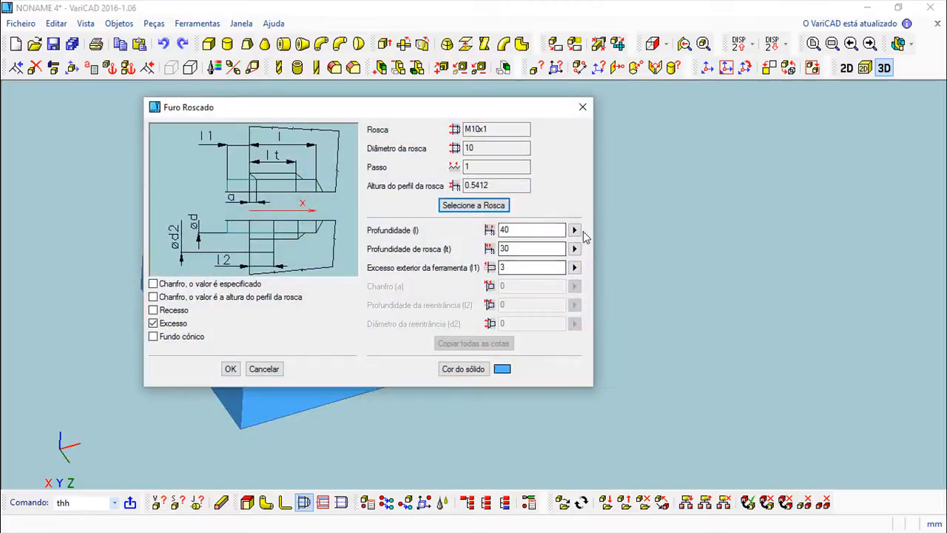
left_click(232, 369)
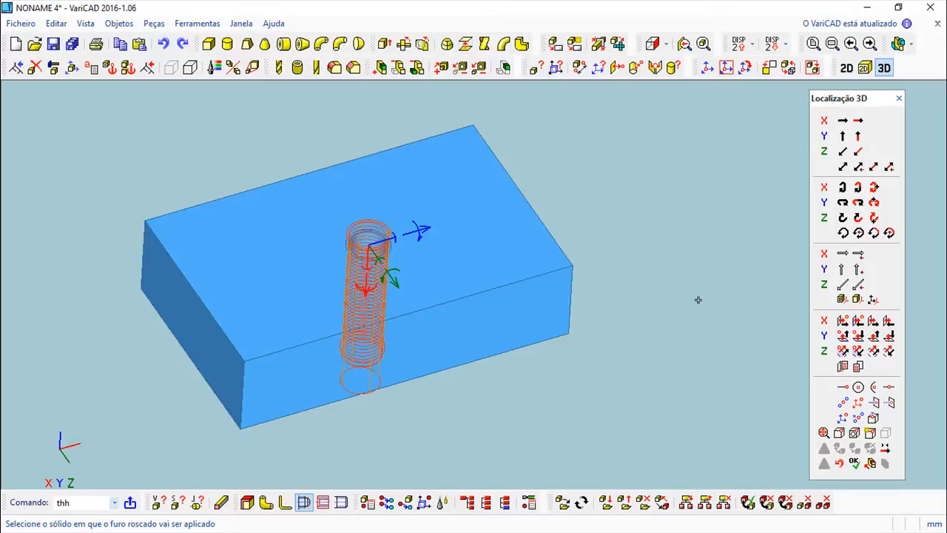
key("Return")
middle_click_drag(676, 217, 643, 205)
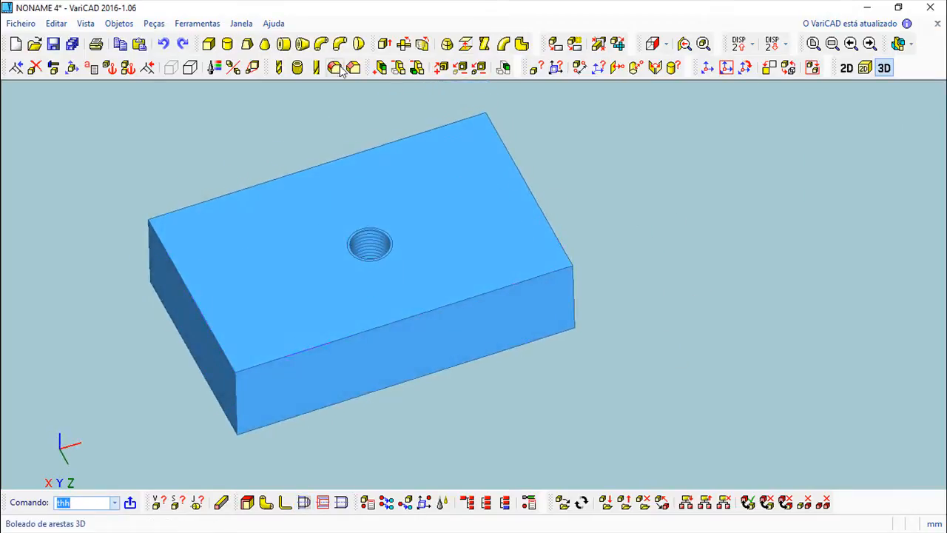
- Delete the box with the threaded hole from the model
left_click(35, 67)
left_click(346, 282)
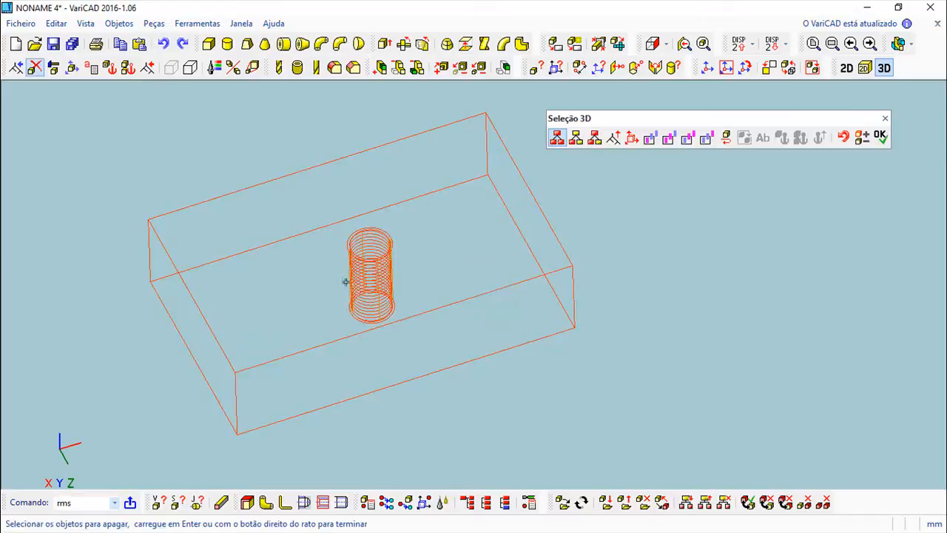
right_click(413, 262)
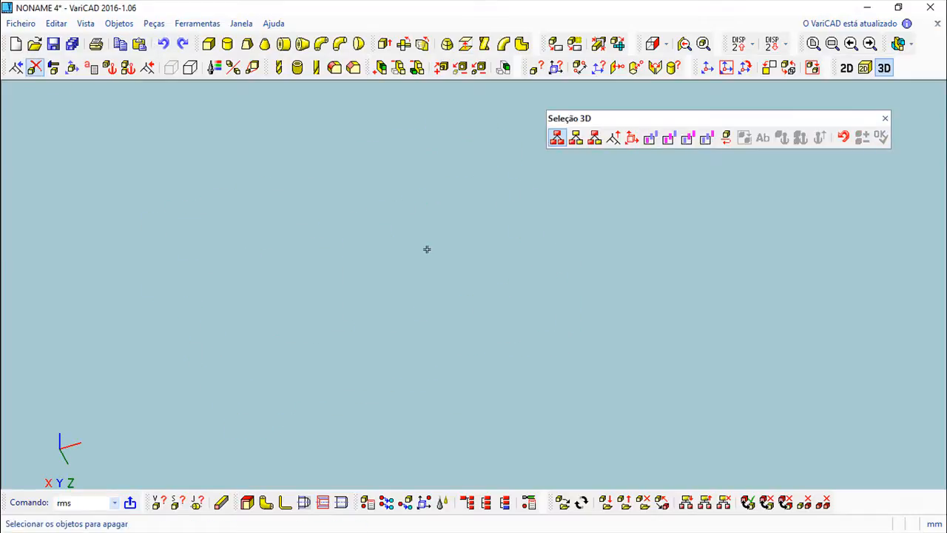
- Insert an M16 threaded shaft 30 mm long with 20 mm thread length, a chamfer equal to the thread profile height and 0.5 mm rounding
left_click(341, 506)
left_click_drag(387, 246, 312, 74)
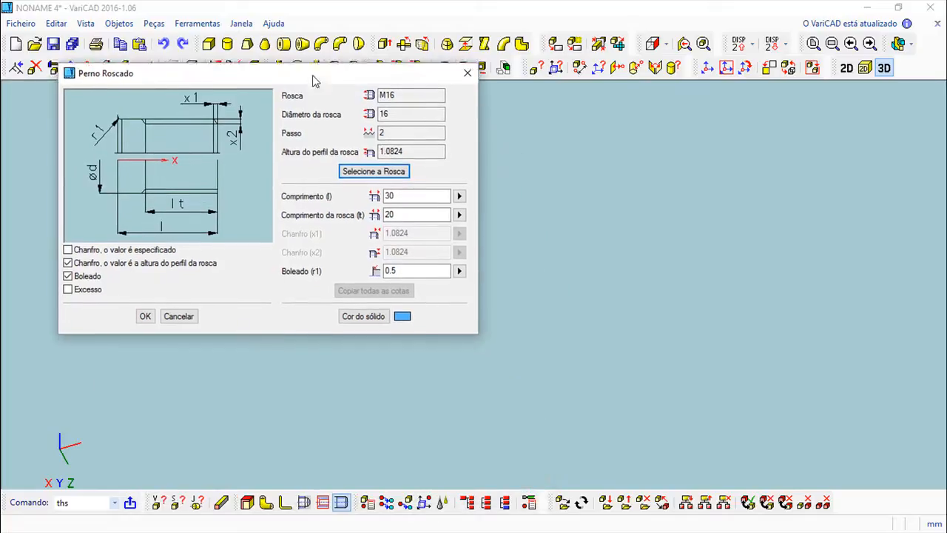
left_click(391, 173)
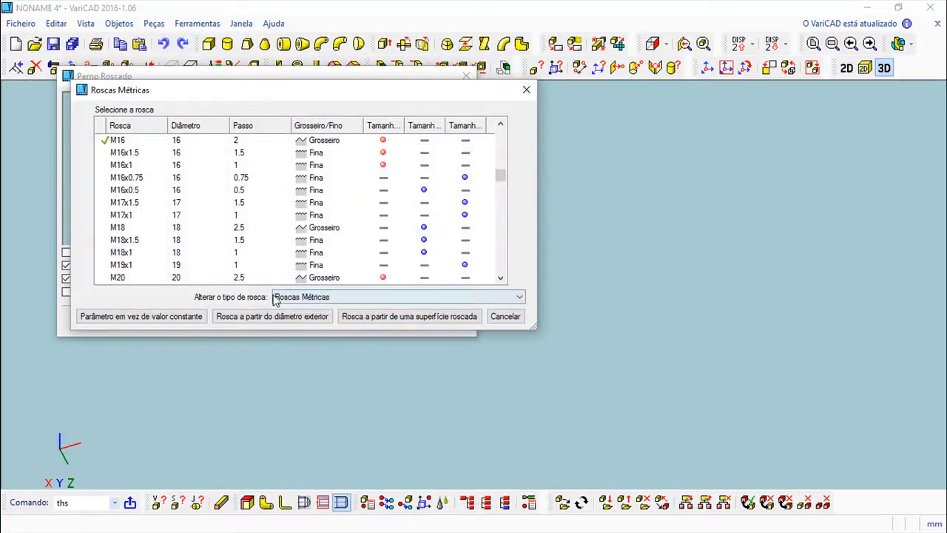
left_click(520, 299)
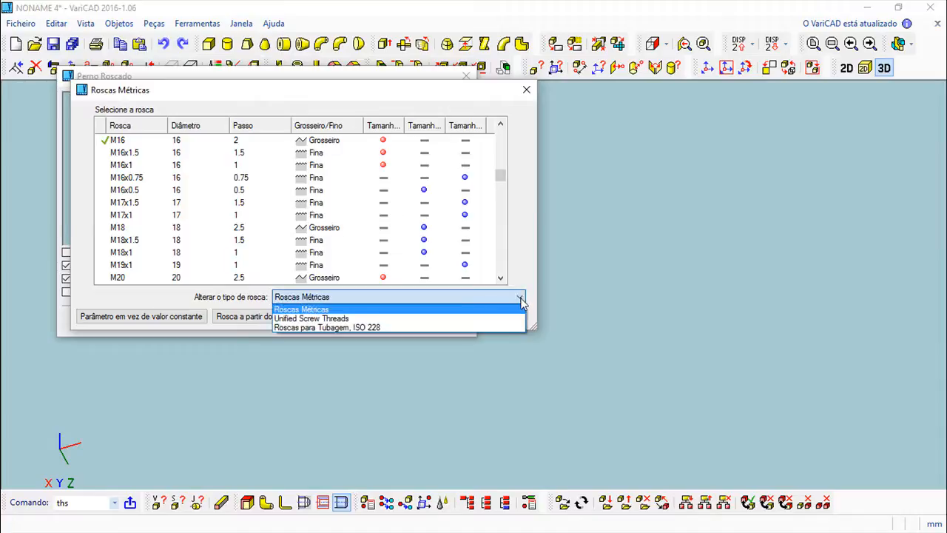
left_click(521, 299)
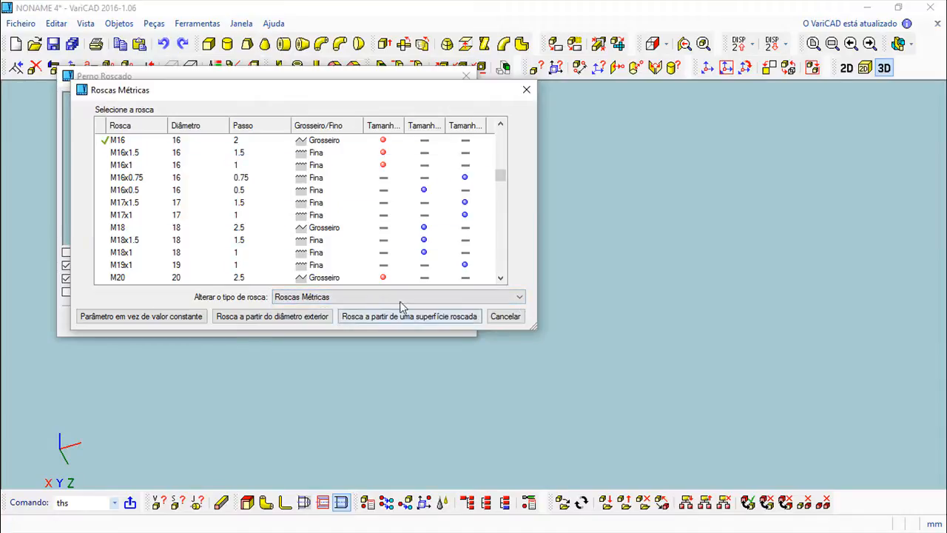
left_click(505, 316)
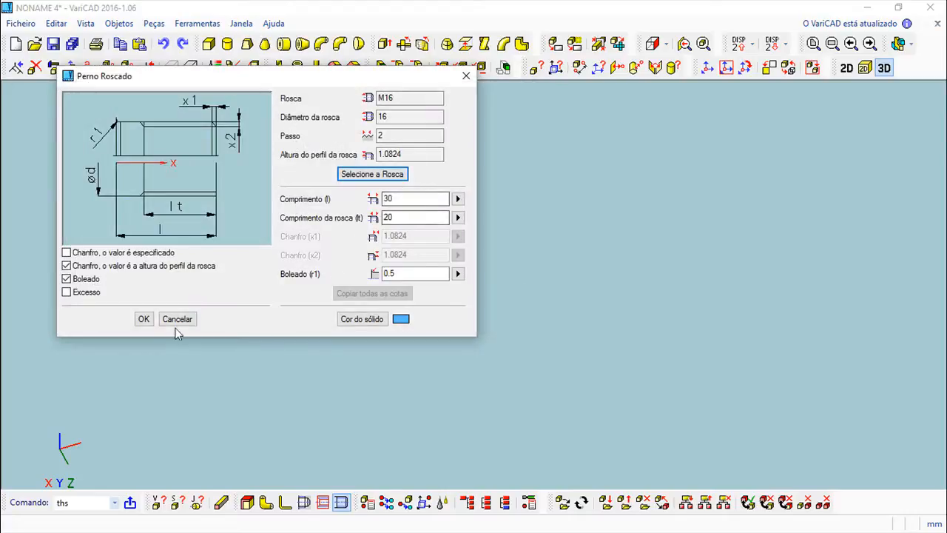
left_click(405, 197)
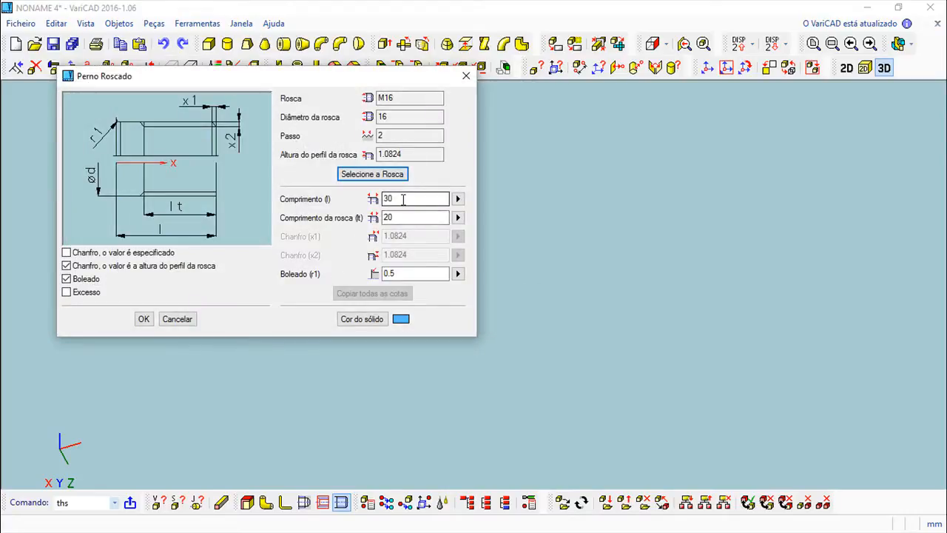
left_click(145, 320)
mouse_move(466, 414)
middle_mouse_down()
mouse_move(410, 279)
mouse_move(486, 318)
mouse_move(457, 301)
mouse_move(523, 285)
mouse_move(510, 268)
mouse_move(530, 296)
mouse_move(522, 250)
middle_mouse_up()
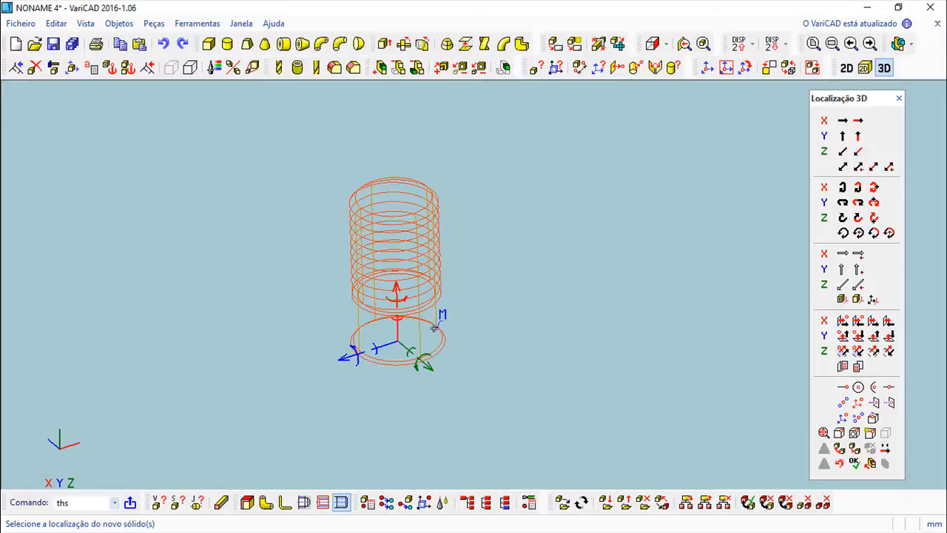
left_click(855, 463)
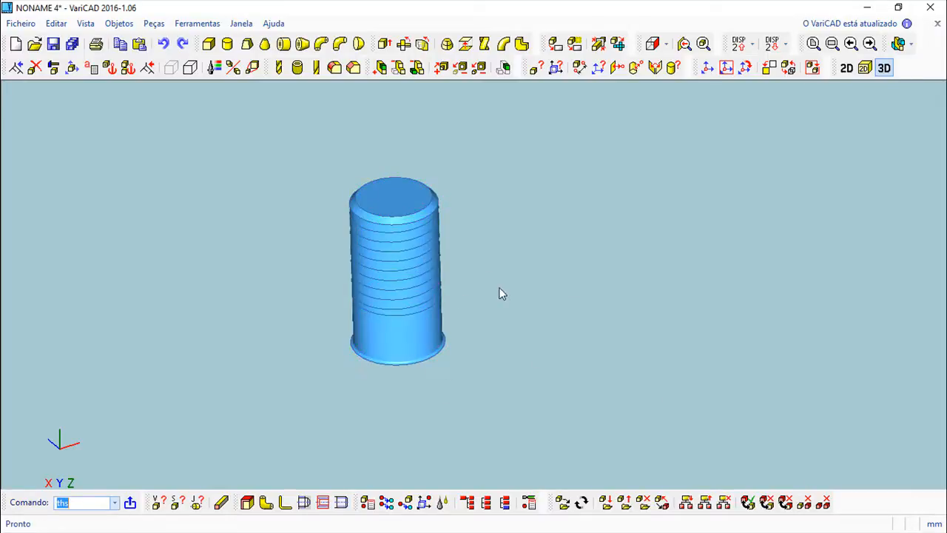
middle_click_drag(494, 275, 557, 330)
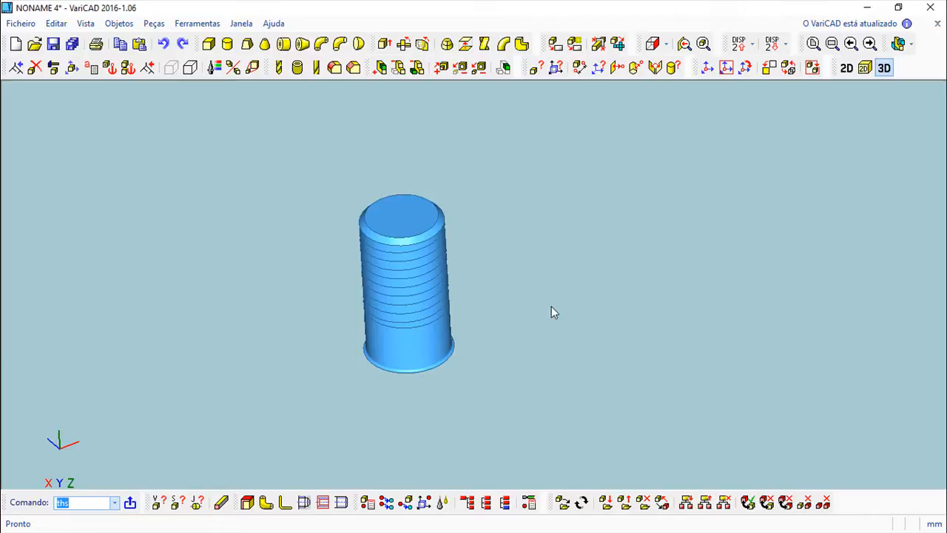
- Create front, left and top 2D views of all objects without hidden lines and place them on the drawing sheet
left_click(118, 23)
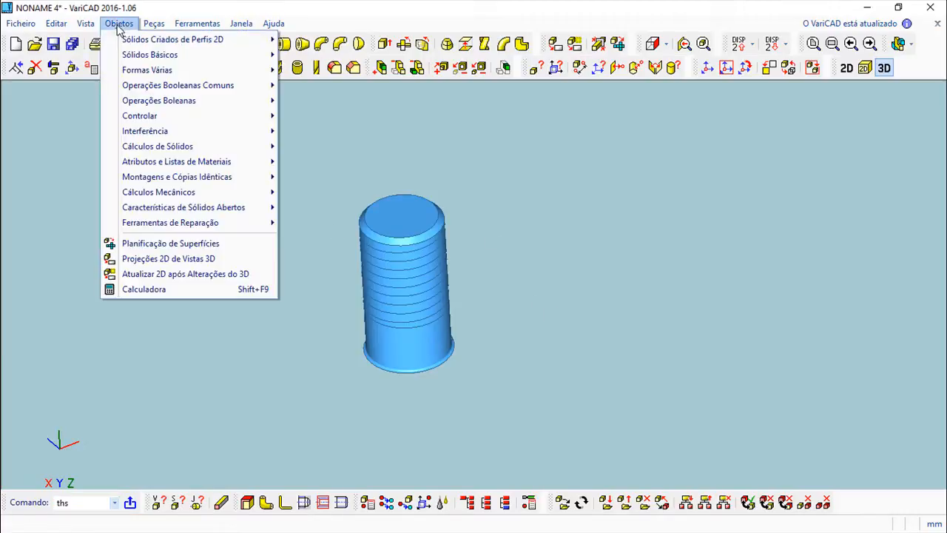
left_click(177, 250)
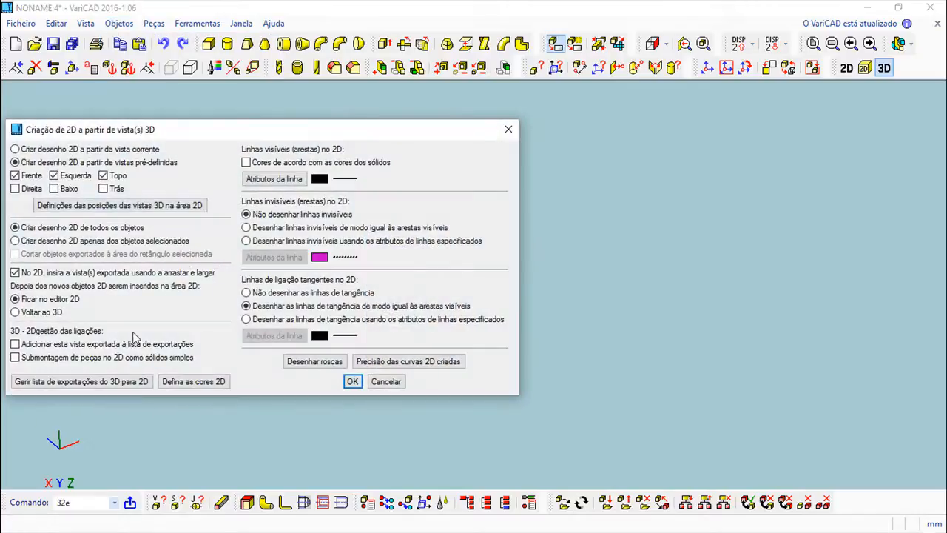
left_click(351, 380)
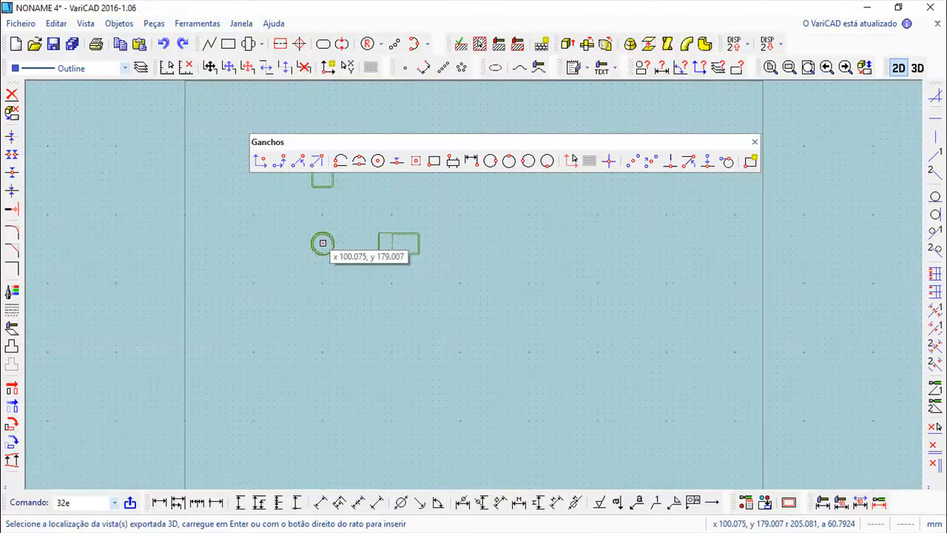
left_click(344, 284)
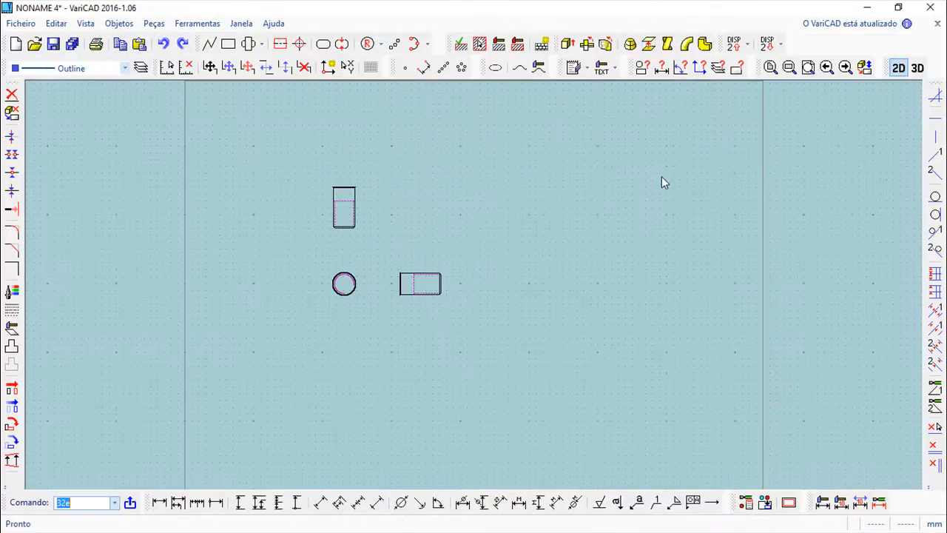
scroll(414, 237, "up", 5)
mouse_move(340, 260)
middle_mouse_down()
mouse_move(457, 322)
mouse_move(534, 335)
middle_mouse_up()
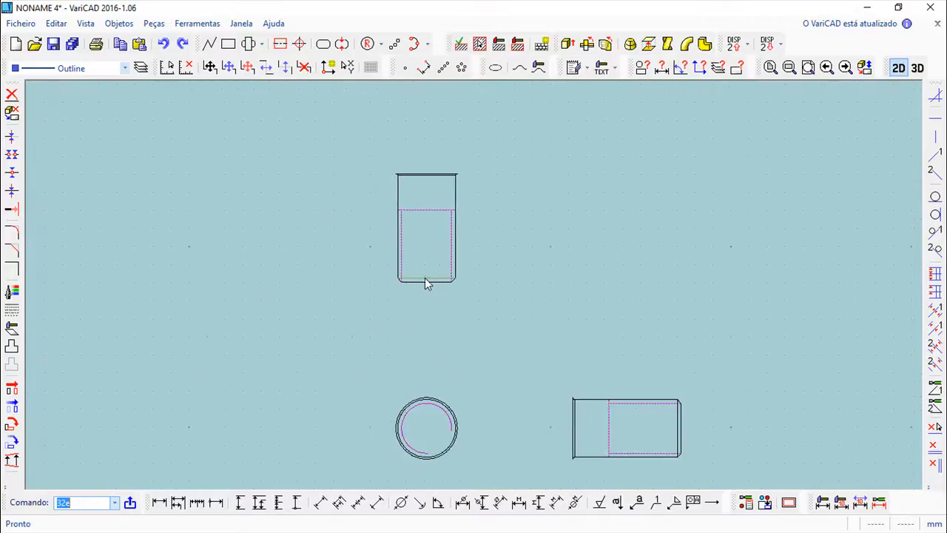
scroll(471, 252, "up", 2)
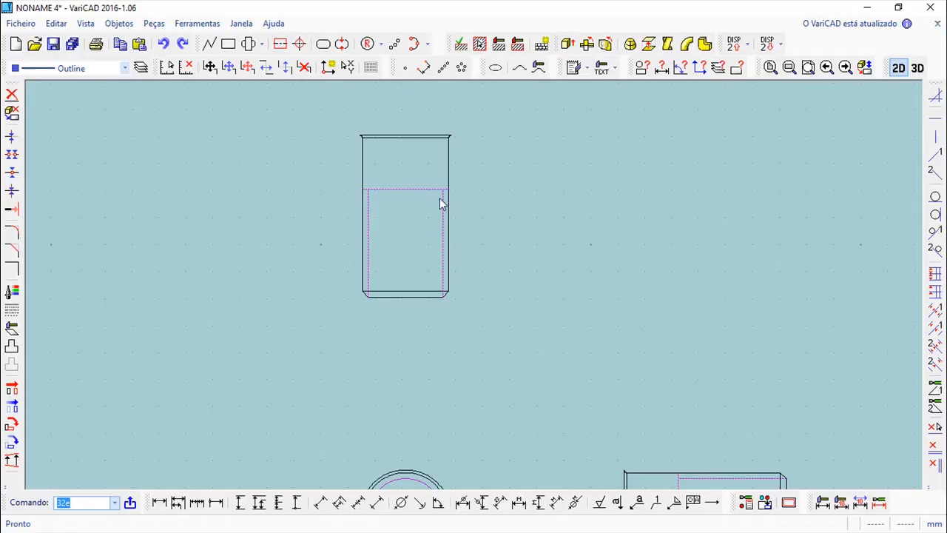
- Return to the 3D model and review the metric thread selection for a new threaded shaft
left_click(918, 68)
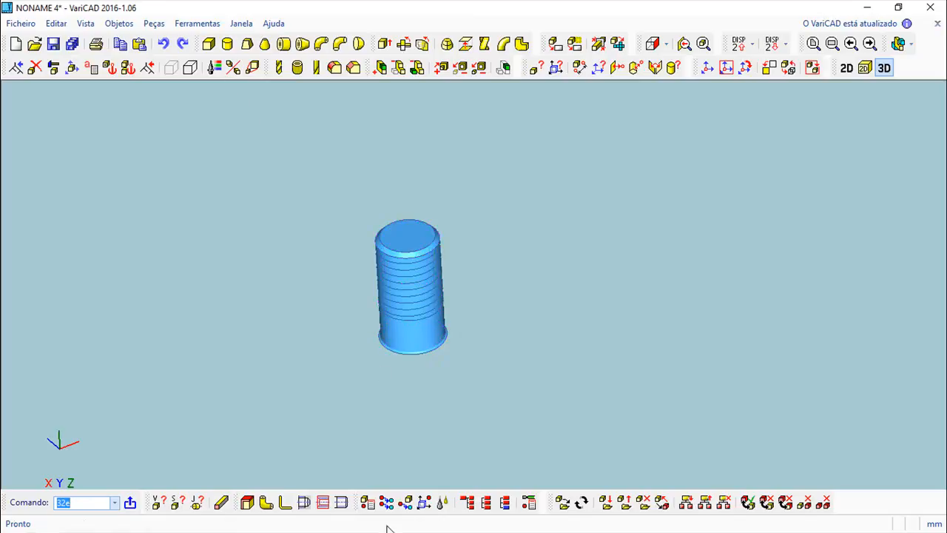
left_click(341, 503)
left_click_drag(298, 239, 283, 113)
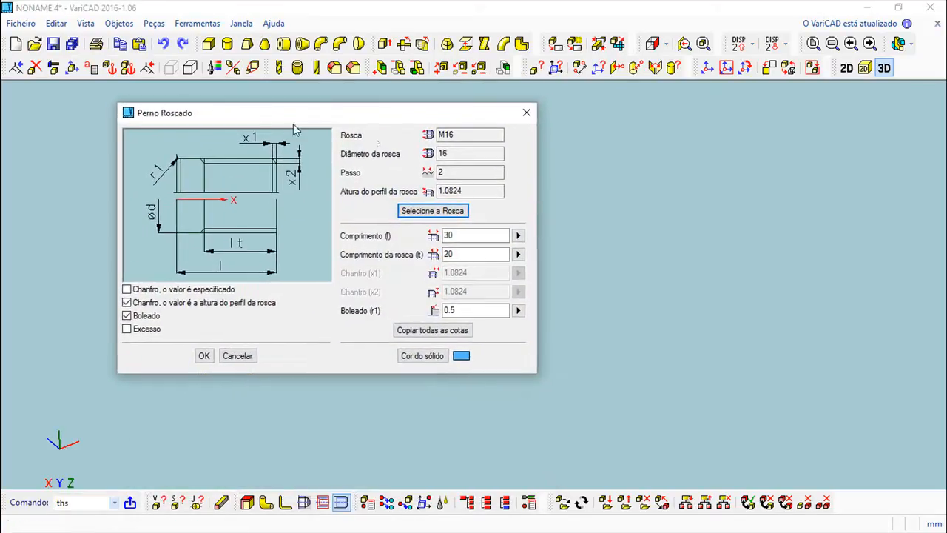
left_click(453, 236)
left_click(442, 217)
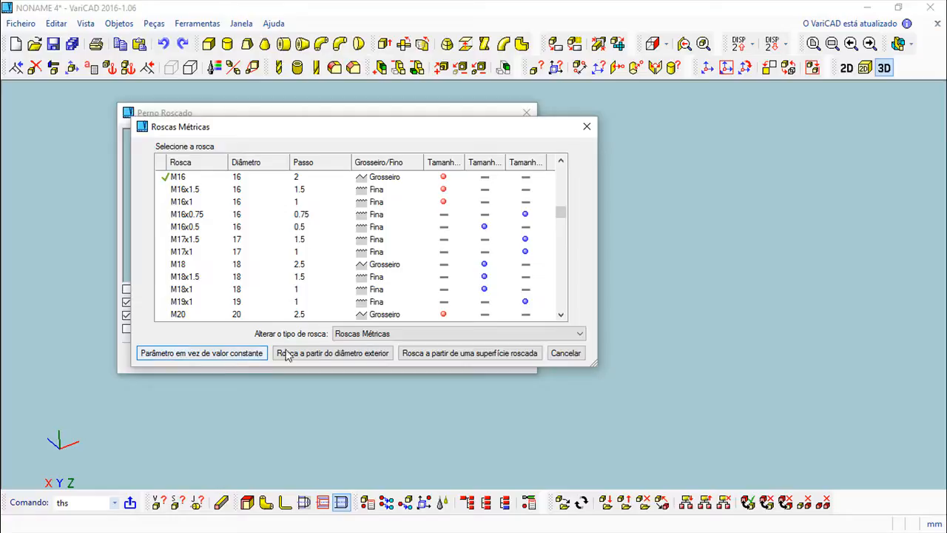
- Review the types available for a new parameter in the parameter manager without creating one
left_click(94, 69)
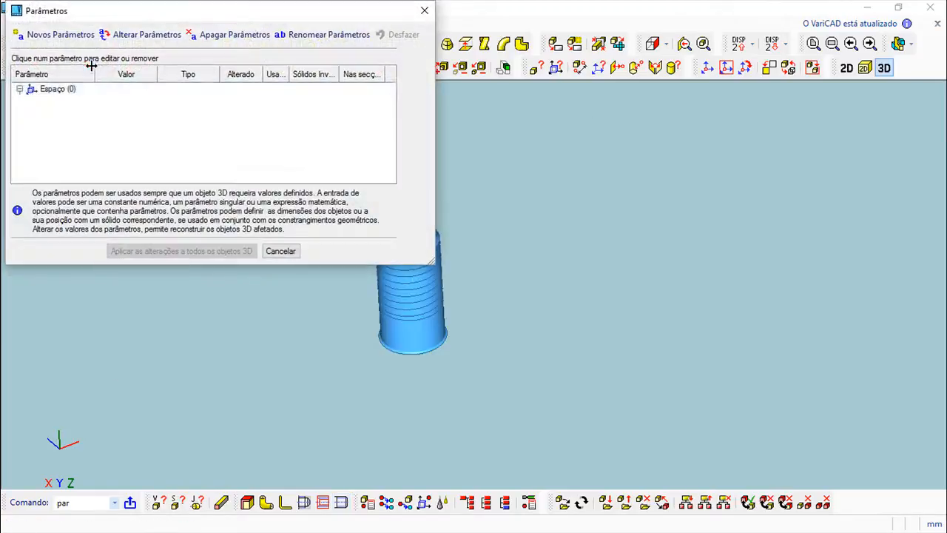
left_click(202, 124)
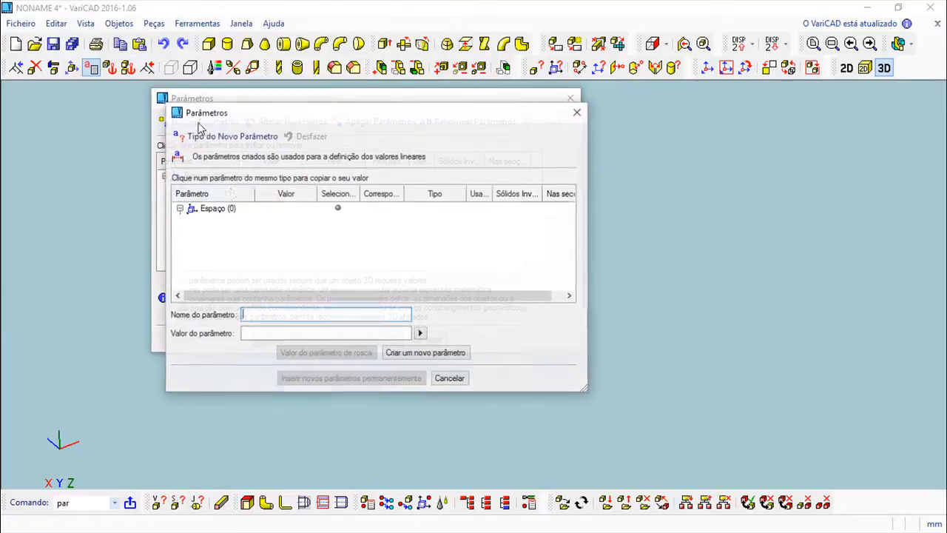
left_click(274, 145)
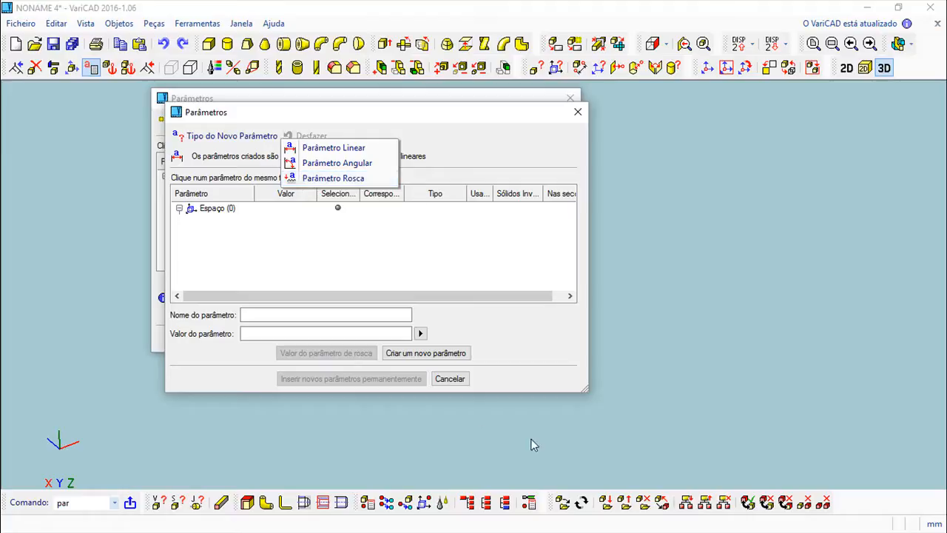
left_click(460, 384)
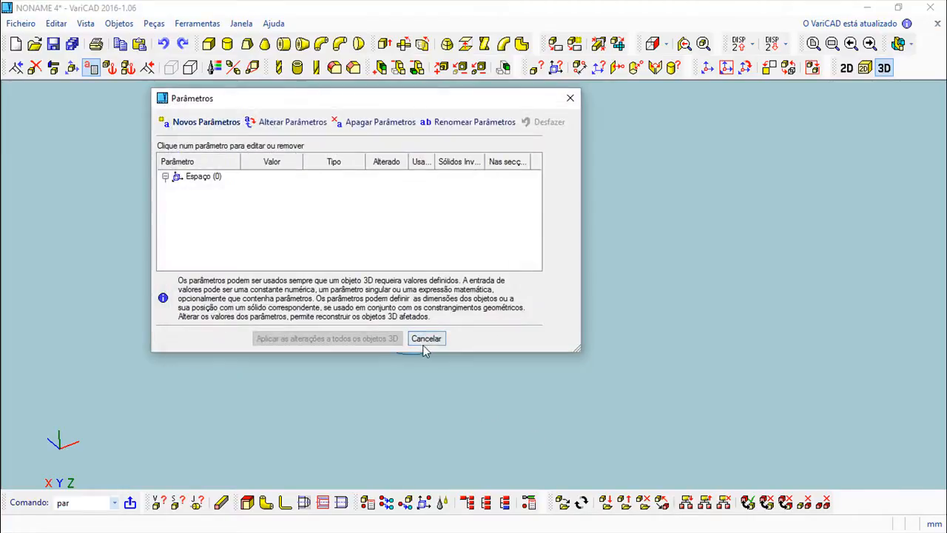
left_click(428, 342)
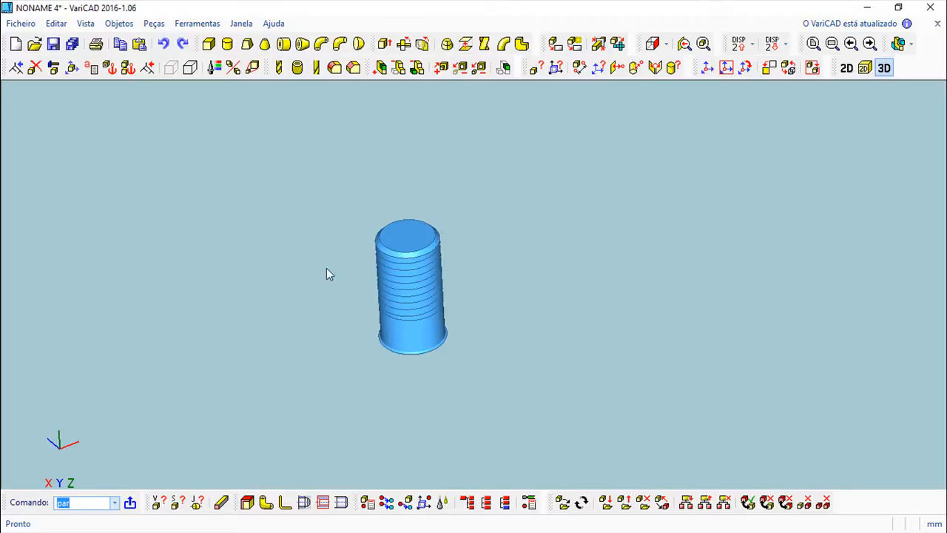
- Insert a cylinder of 20 mm diameter and 50 mm length beside the threaded shaft
left_click(227, 44)
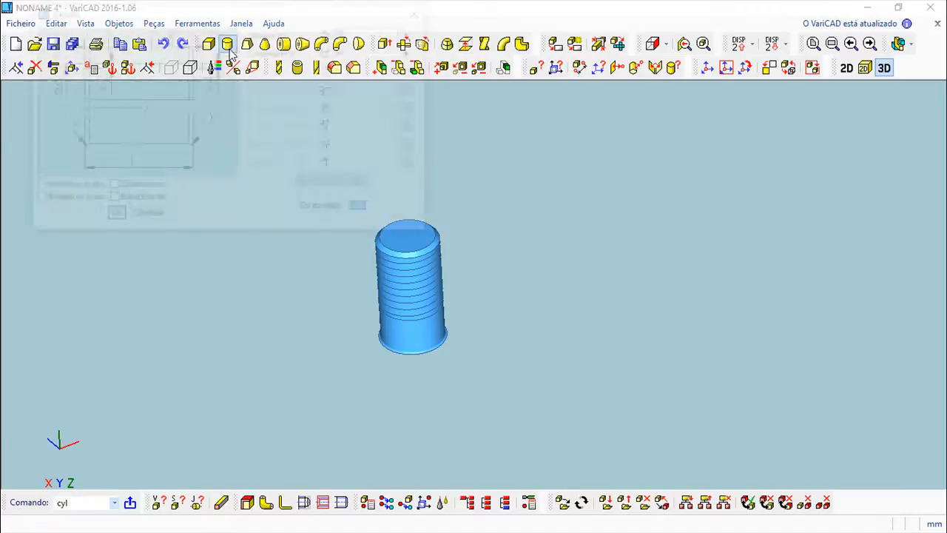
left_click_drag(309, 11, 322, 97)
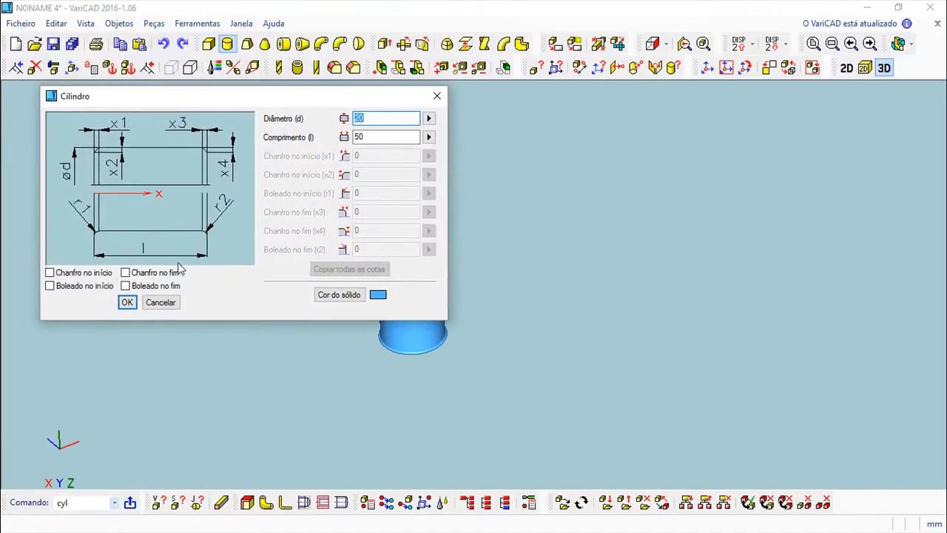
left_click(126, 302)
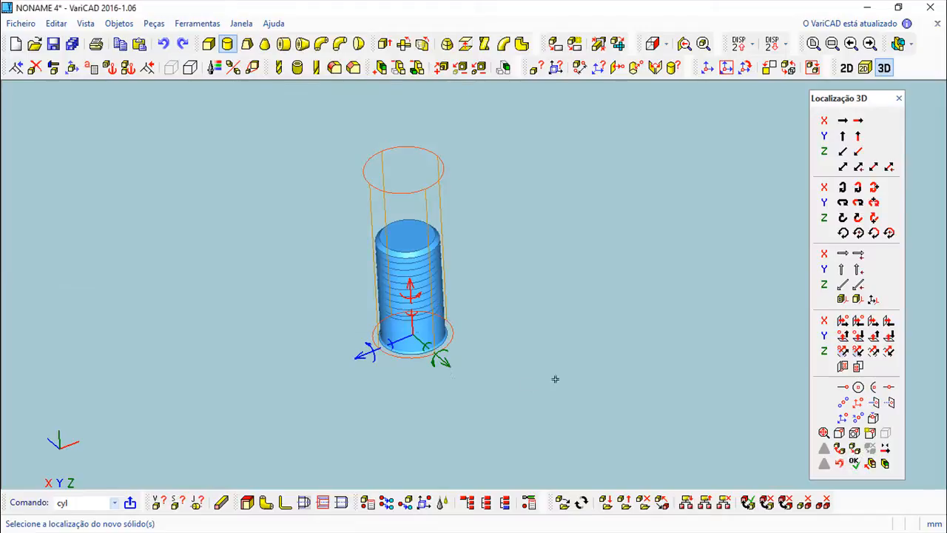
left_click(546, 280)
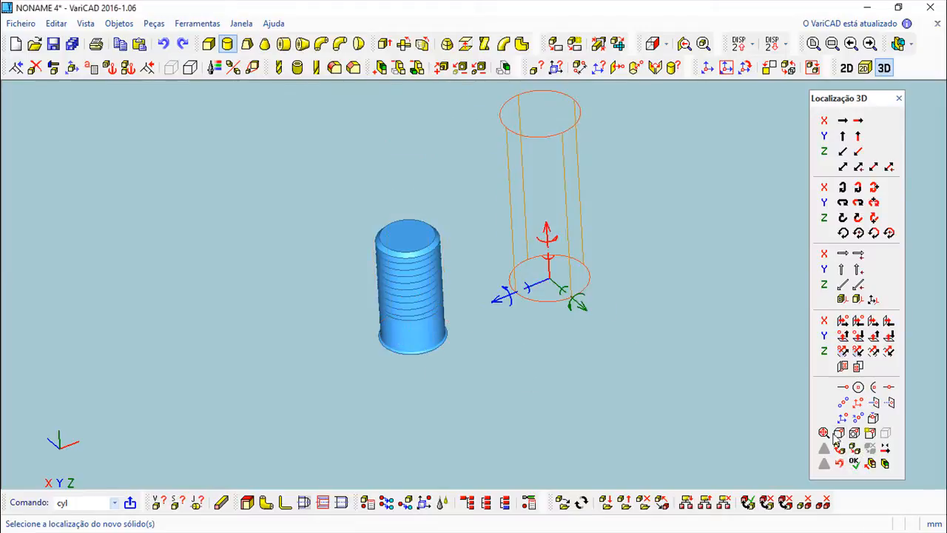
left_click(854, 462)
middle_click_drag(804, 430, 484, 246)
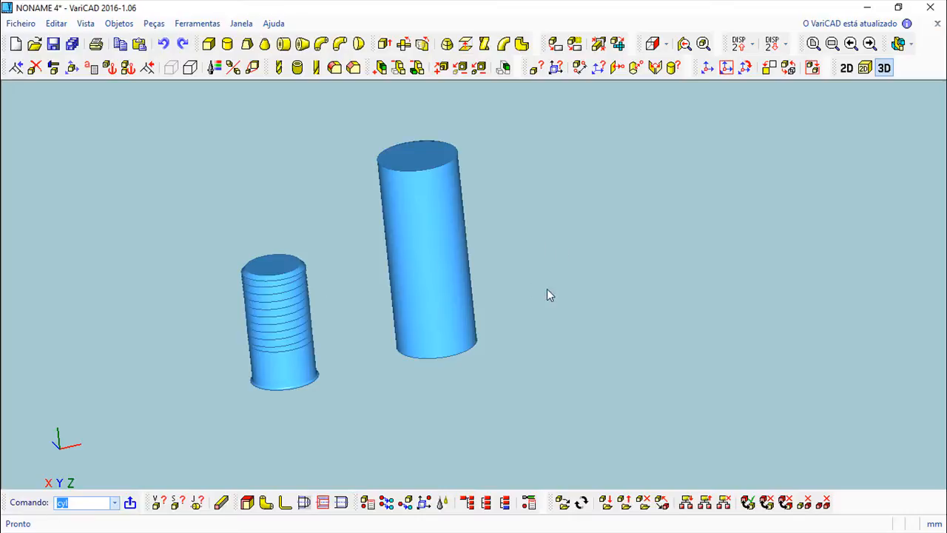
- Cut an external M18 thread into the cylinder's upper end with 10 mm thread length, 30 mm tool outer diameter and 5 mm excess
left_click(323, 504)
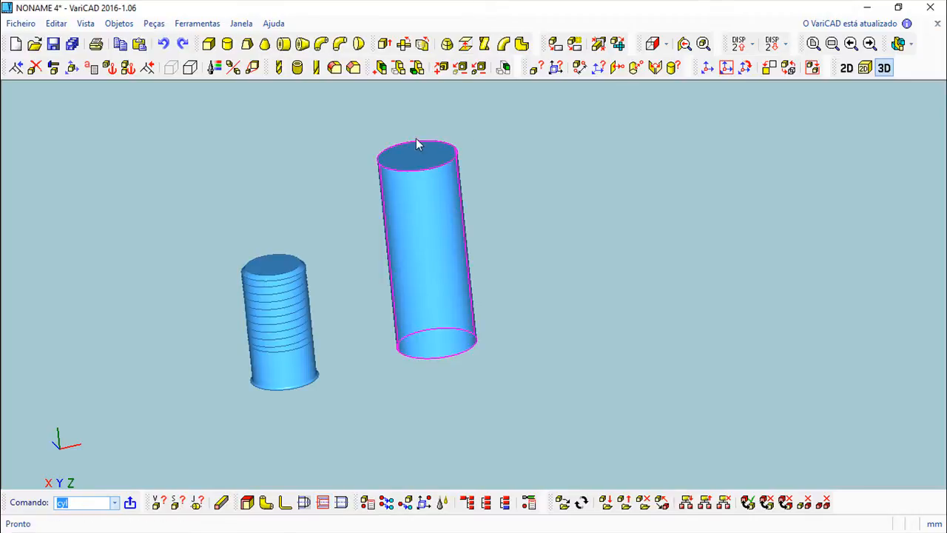
left_click(323, 504)
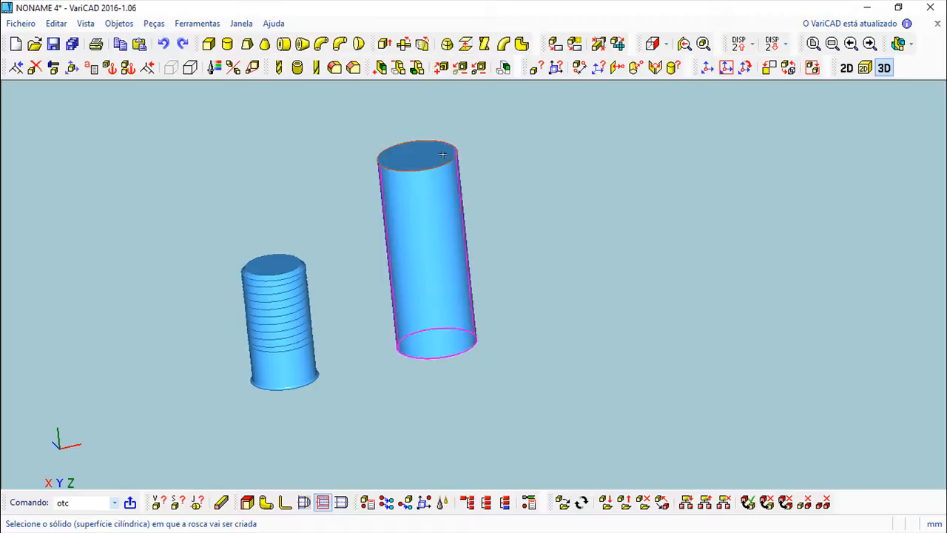
left_click(415, 180)
left_click(553, 209)
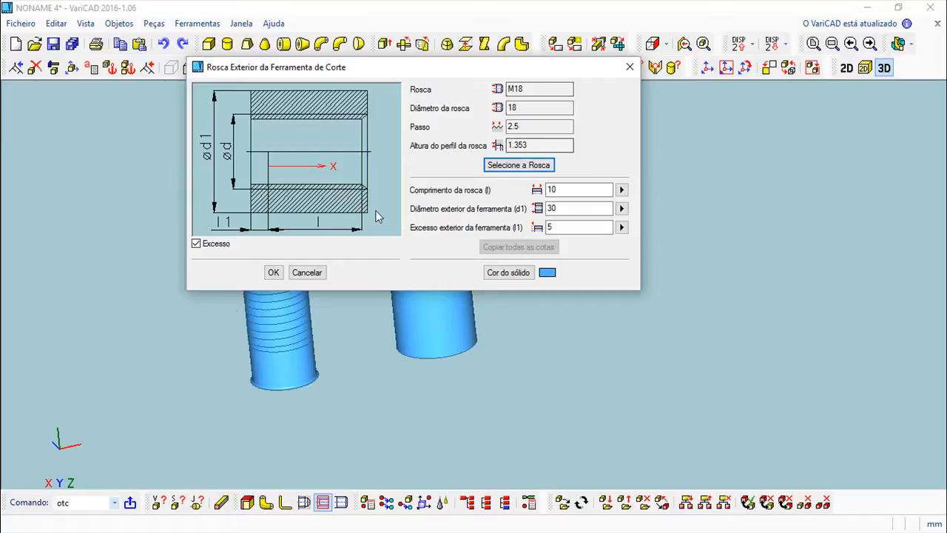
left_click(273, 274)
mouse_move(599, 207)
middle_mouse_down()
mouse_move(622, 245)
mouse_move(597, 214)
middle_mouse_up()
left_click_drag(424, 151, 420, 189)
mouse_move(596, 249)
middle_mouse_down()
mouse_move(596, 197)
mouse_move(598, 231)
middle_mouse_up()
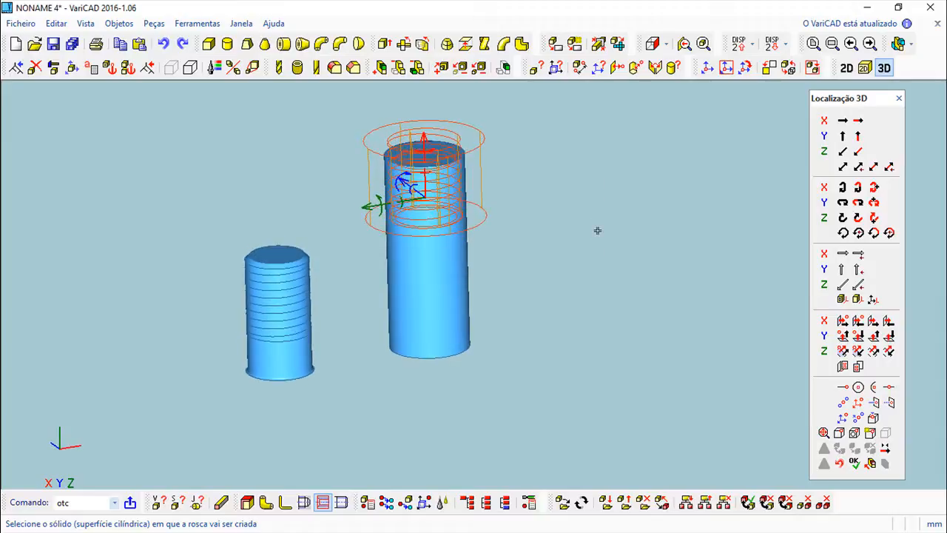
left_click(854, 464)
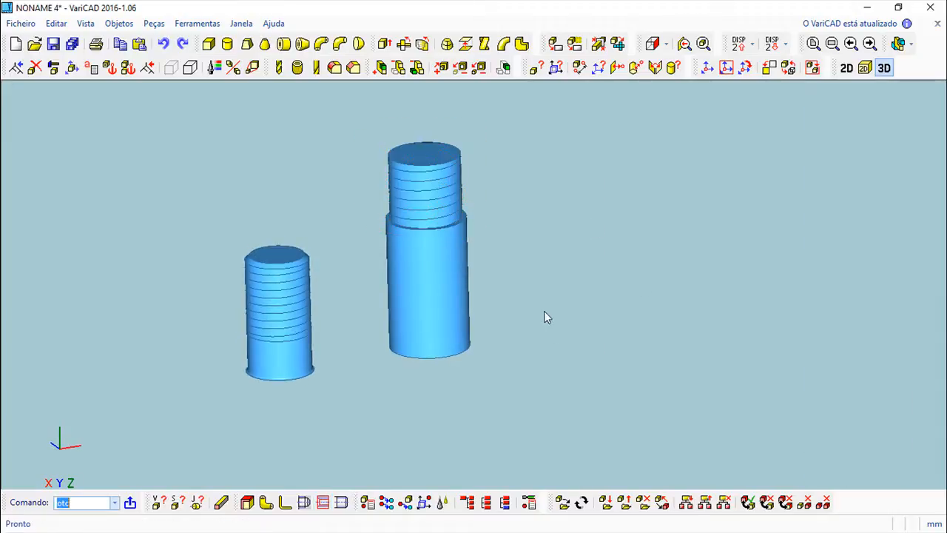
- Examine the thread cut on the cylinder and the M16 threaded shaft from several angles
scroll(536, 277, "down", 1)
middle_click_drag(533, 266, 543, 300)
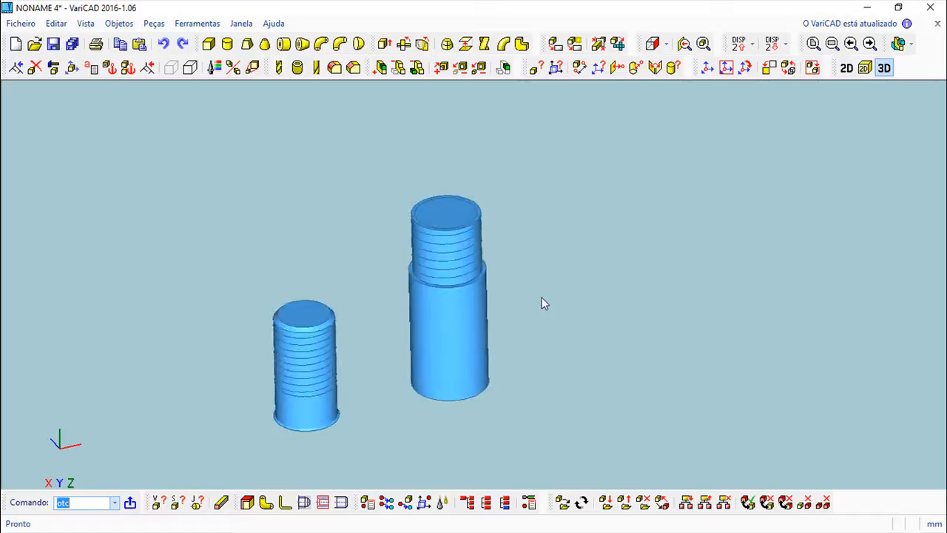
scroll(542, 294, "up", 3)
scroll(539, 290, "up", 1)
middle_click_drag(498, 272, 577, 325)
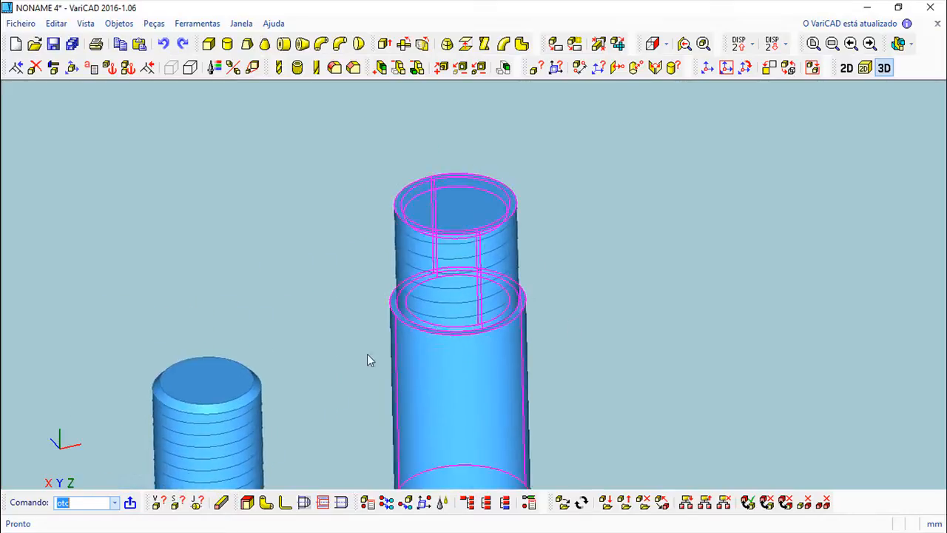
middle_click_drag(240, 410, 410, 313)
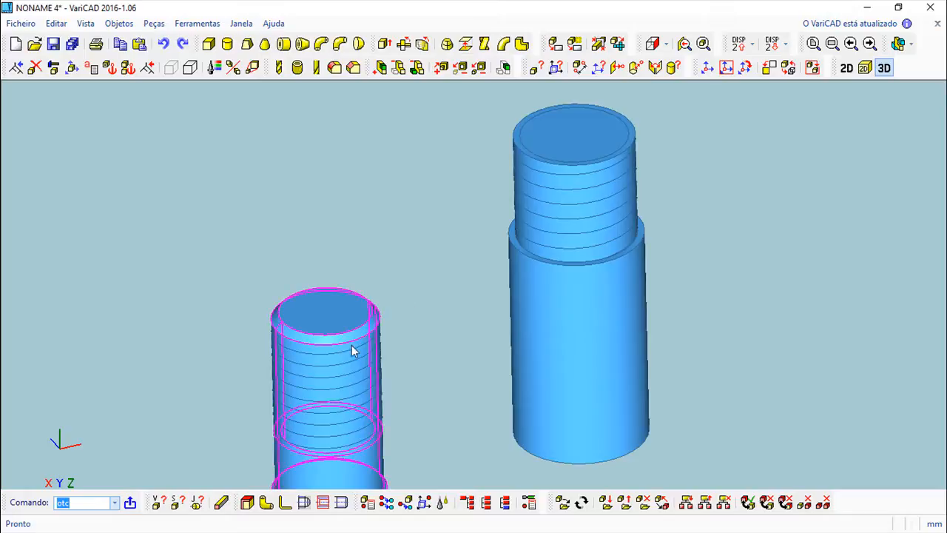
middle_click_drag(340, 351, 509, 235)
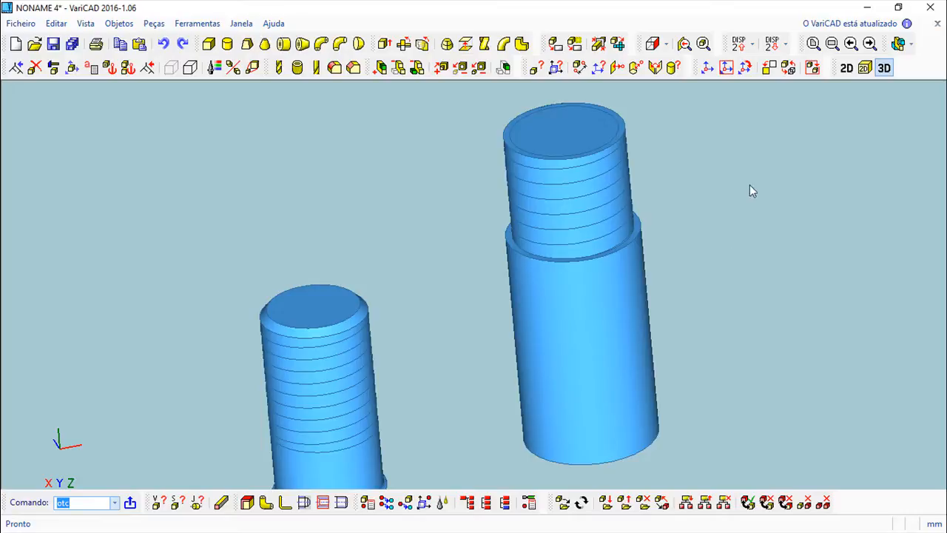
middle_click_drag(675, 196, 424, 272)
middle_click_drag(504, 269, 422, 269, "shift")
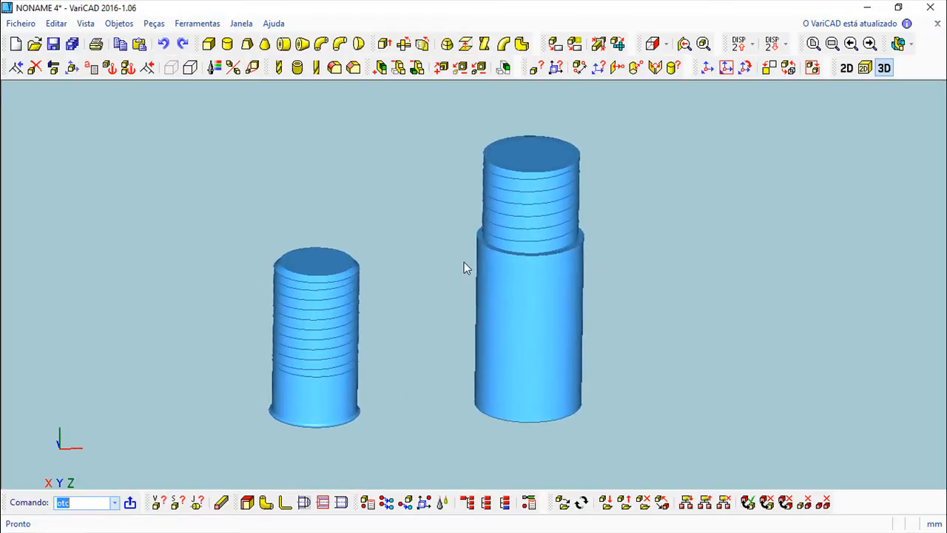